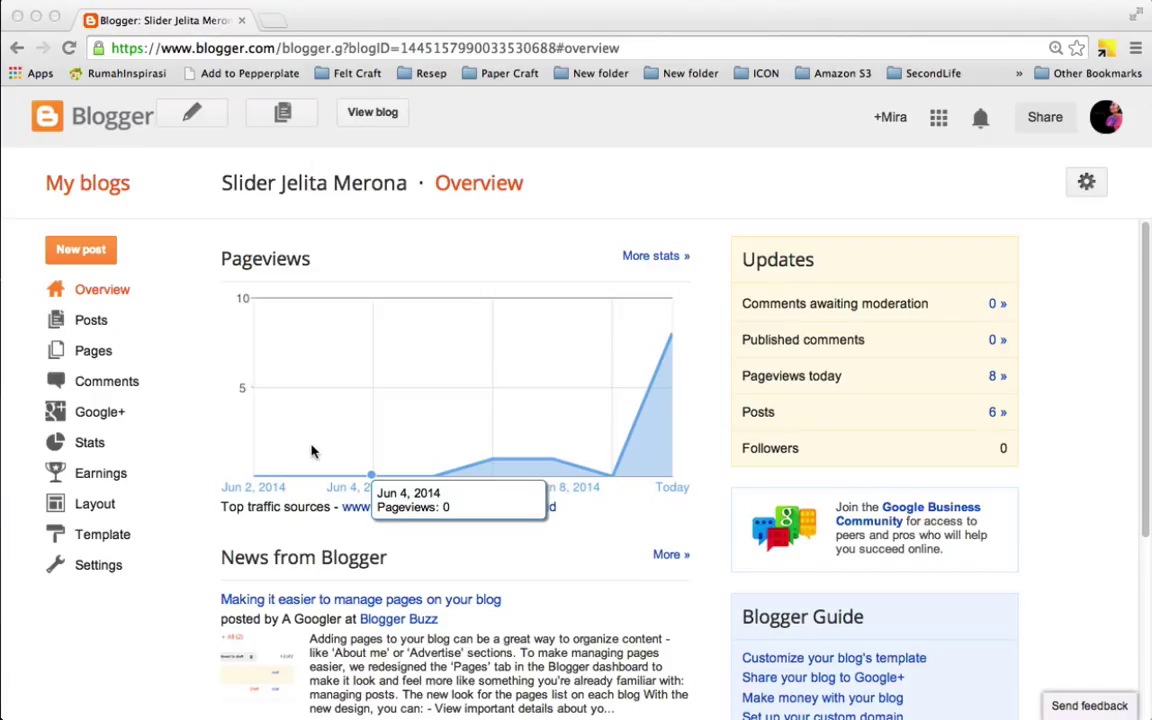
Step: Create a new page on the blog and title it "About"
click(89, 353)
click(95, 355)
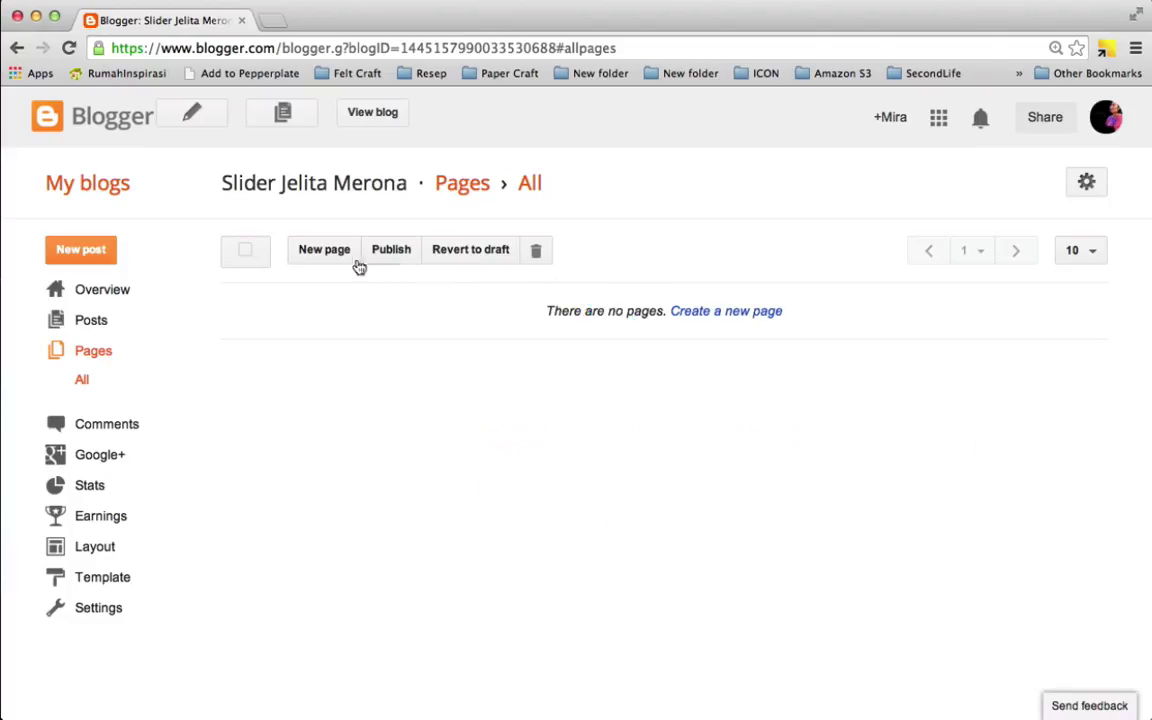
click(325, 250)
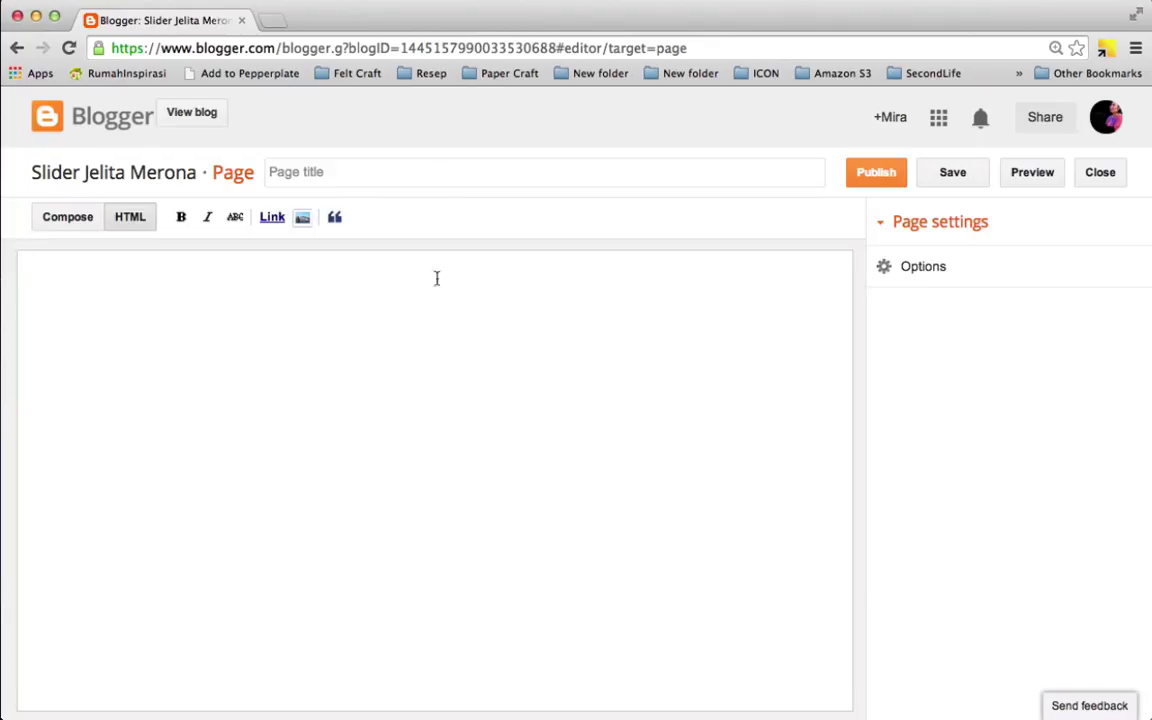
click(414, 178)
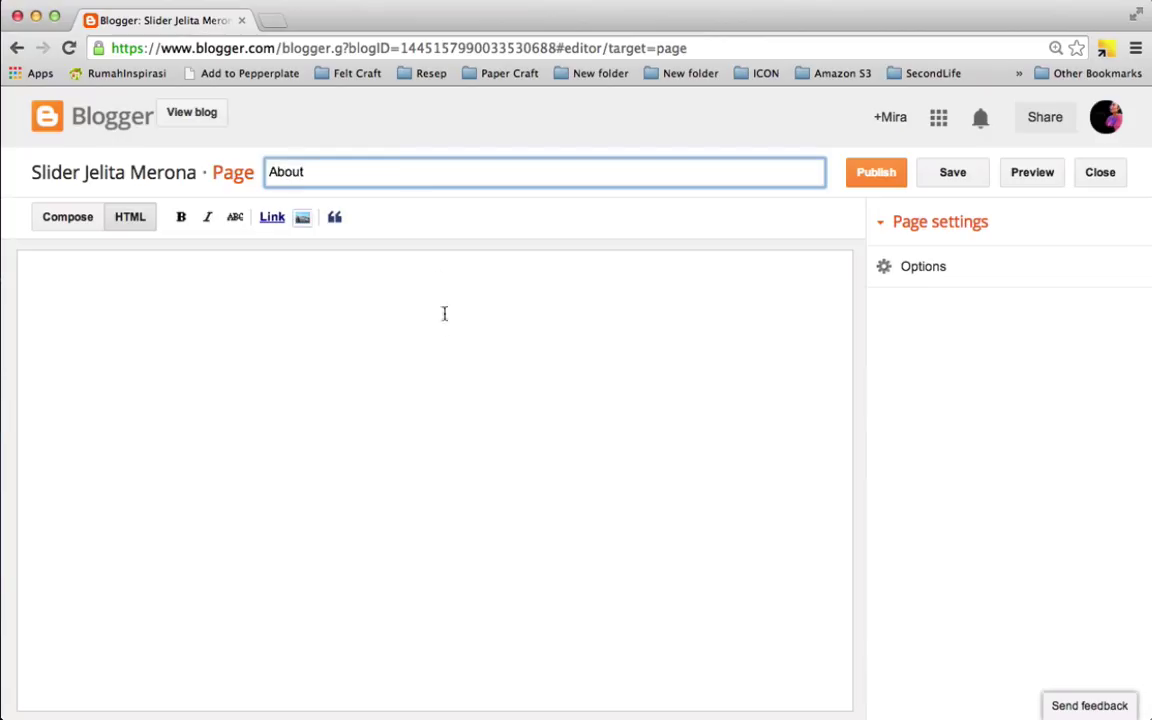
Step: Fill the body of the About page with a line of random placeholder text and publish the page
click(447, 345)
text(aslkdf asjdf laskjfal;sf al)
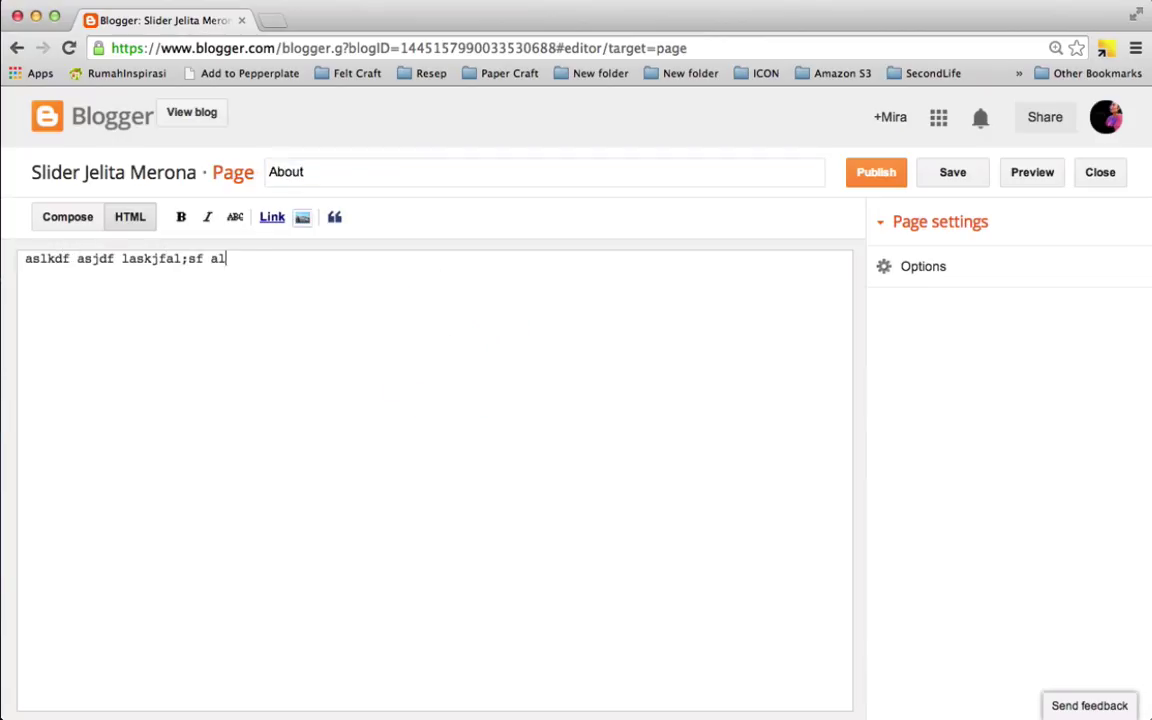
text(ksjf al;sjf alksjdf alksjf al;ksdjf alksjdf lakjsdf l;akjsd flajsdfajsdlfa)
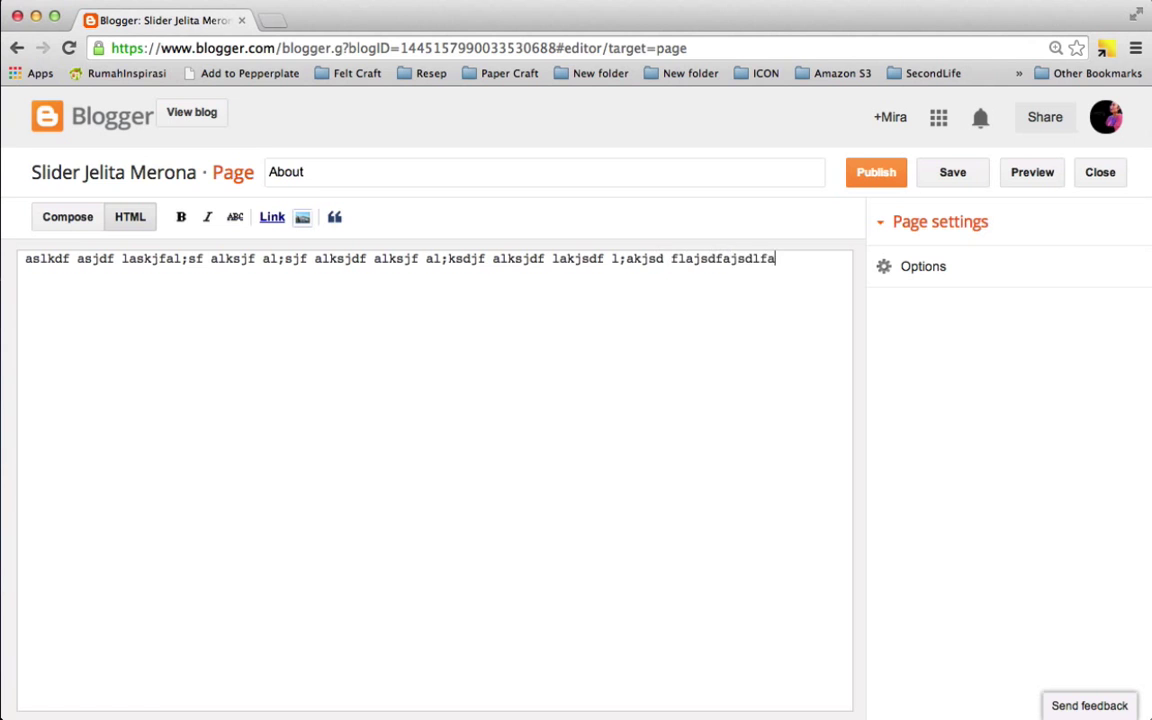
text(sdfasdfasdfasf)
click(875, 177)
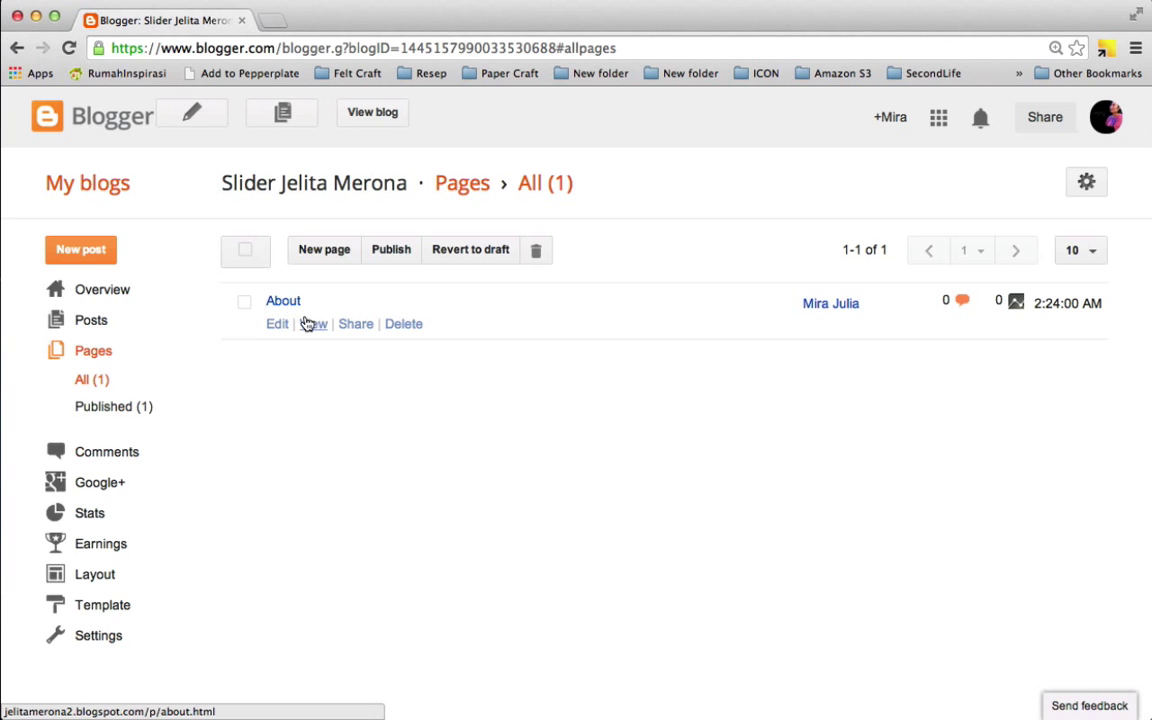
Step: Open the live blog in a new browser tab and look through its front page for page links
right_click(373, 112)
click(404, 118)
click(316, 22)
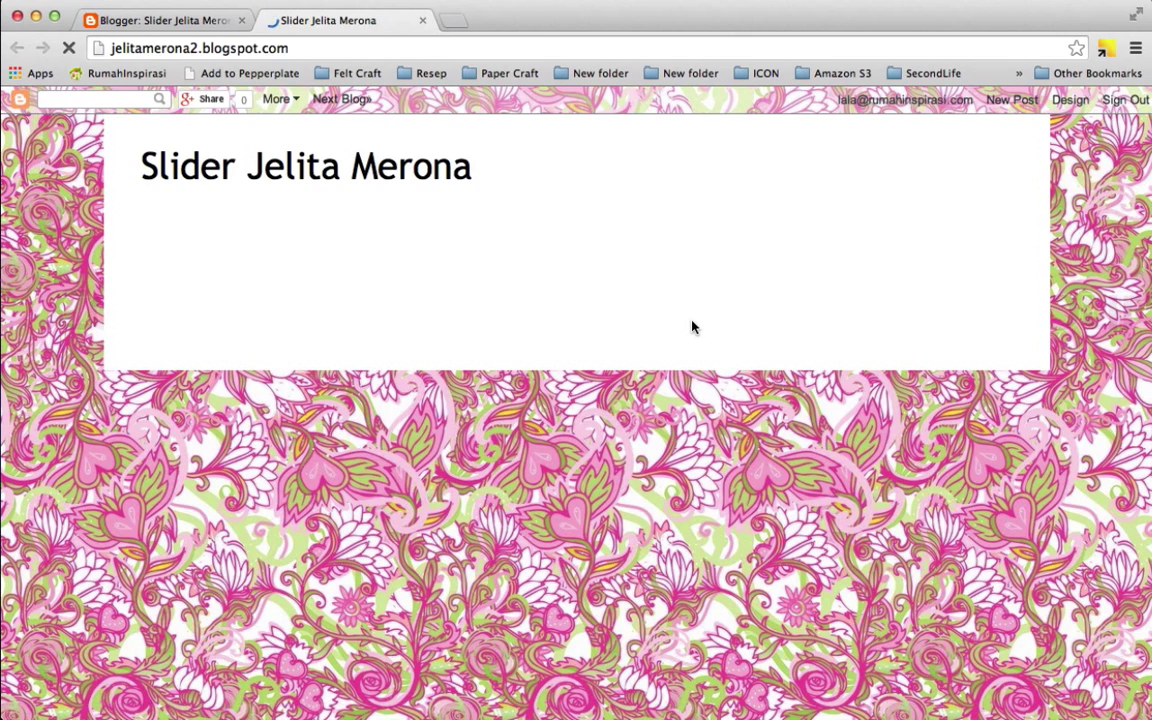
scroll(692, 327, down, 3)
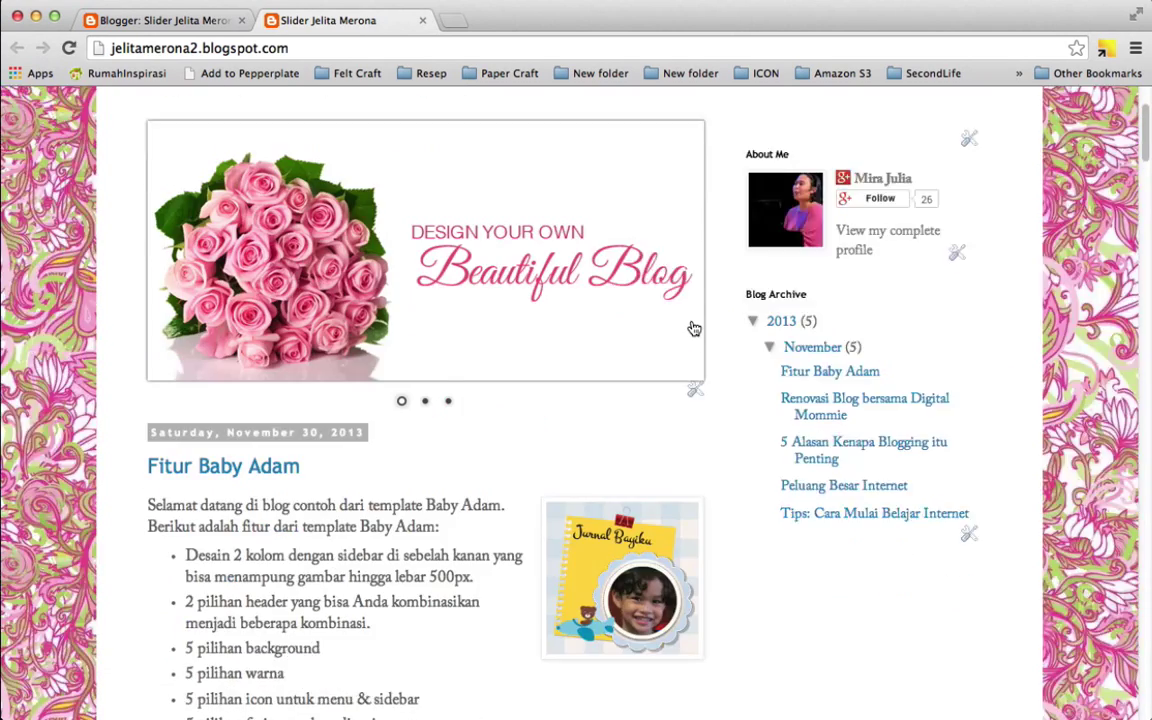
scroll(694, 335, down, 5)
scroll(694, 330, up, 8)
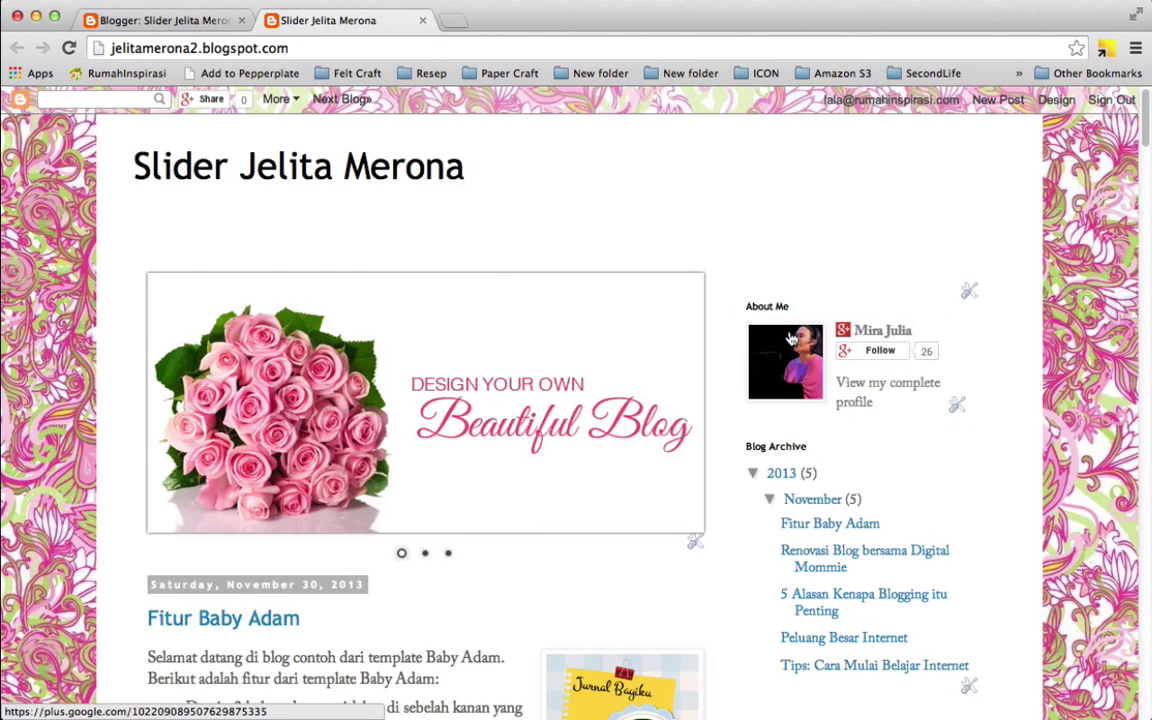
Step: Return to the blog's page management and publish a second page titled "Galeri Foto" with random placeholder body text
click(180, 24)
mouse_move(473, 319)
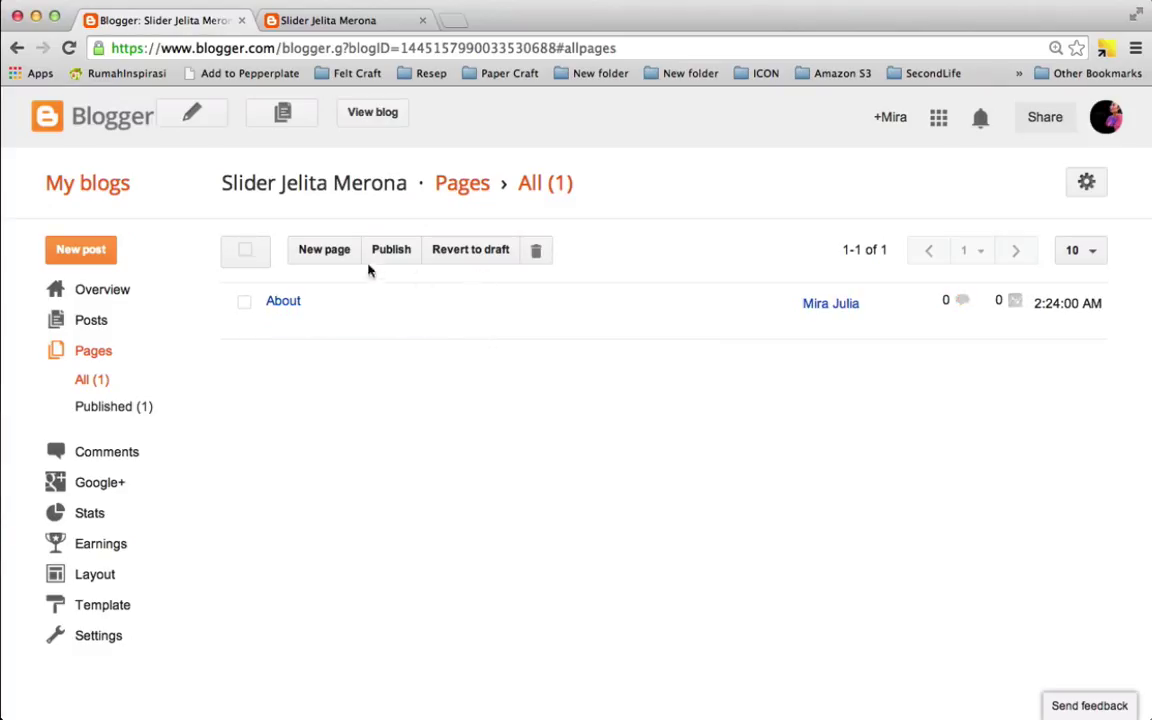
click(327, 249)
click(428, 174)
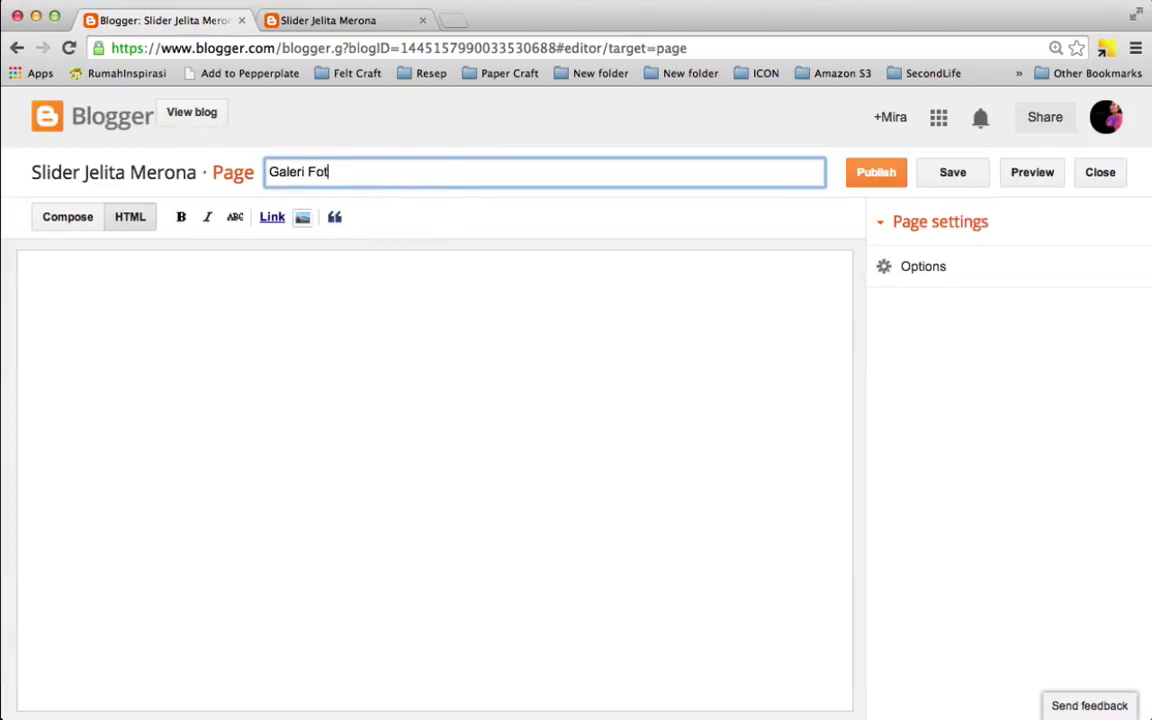
click(424, 419)
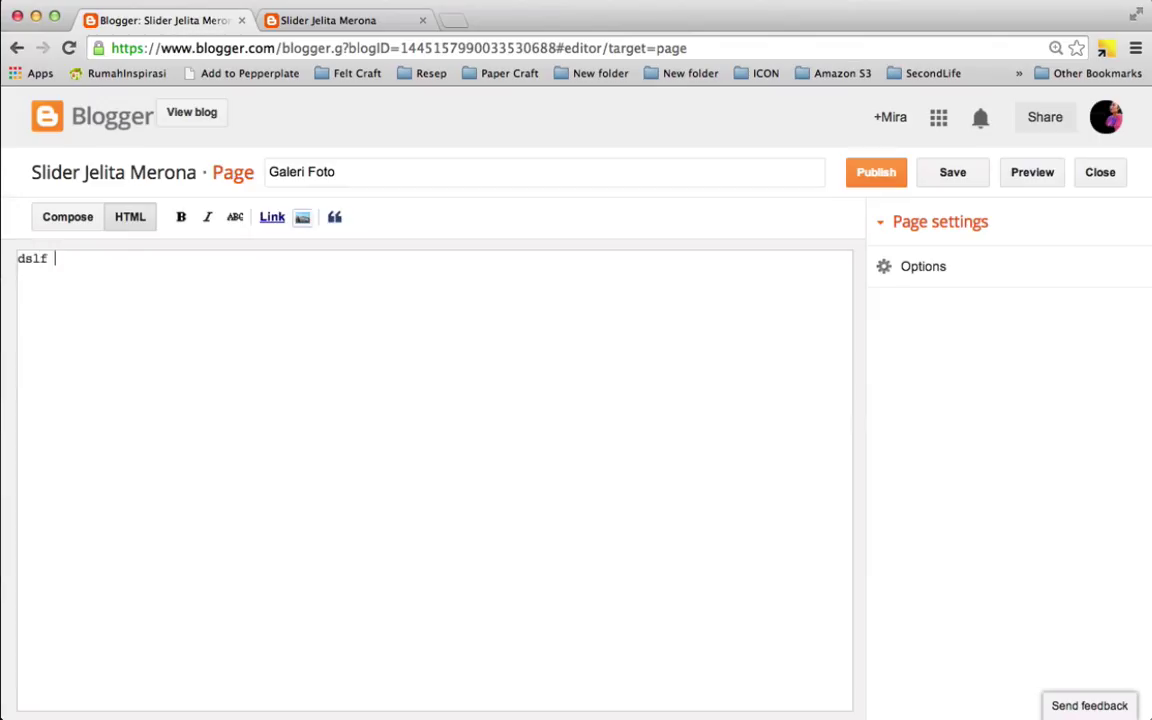
text(dslf askdfa slfd alsjdf alskjdf laksdf alskdjf alsdjfalskf alskdfasdf asd)
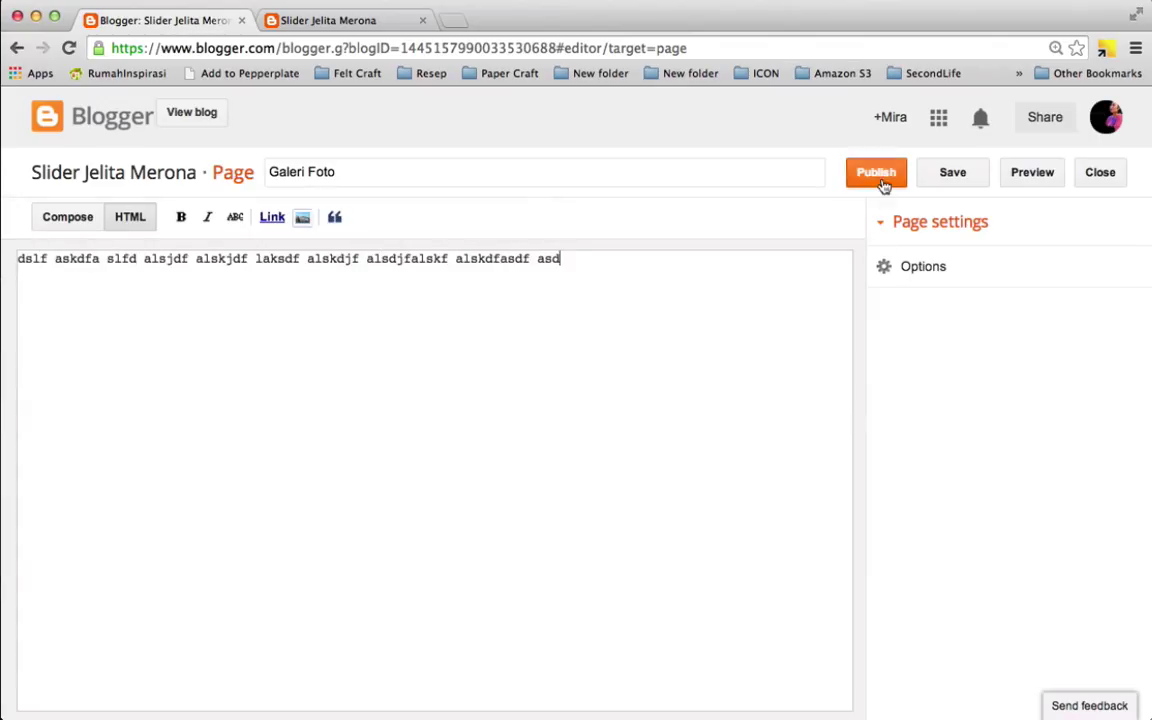
click(878, 174)
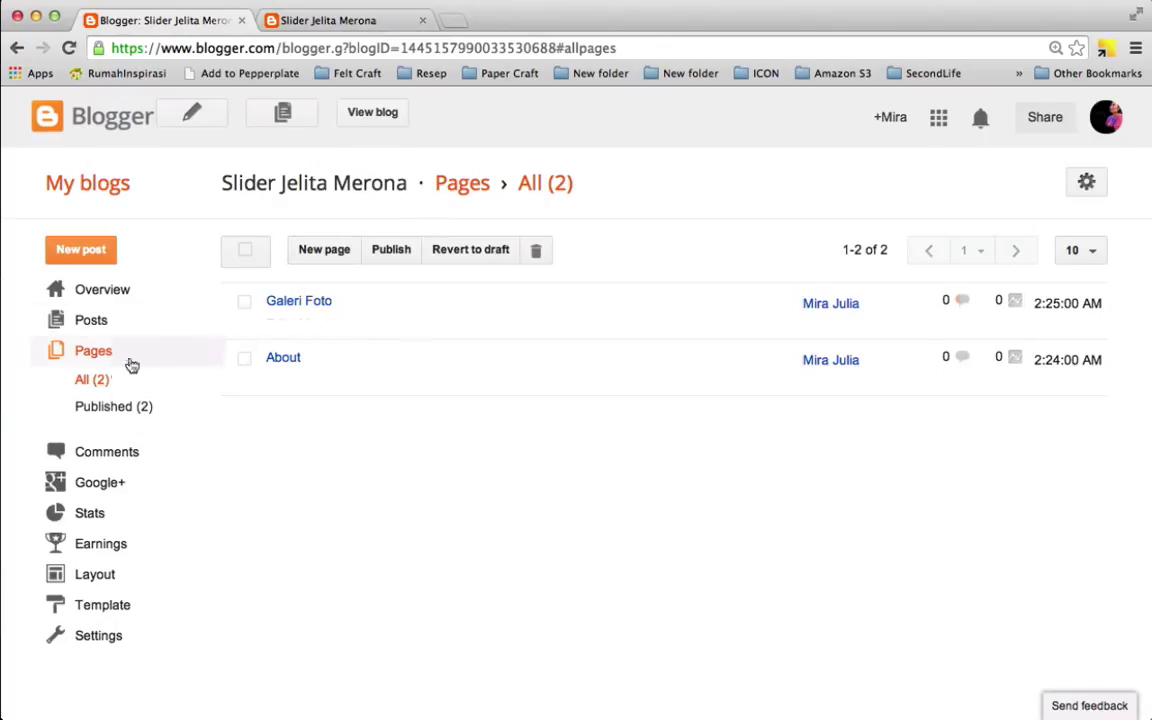
Step: Open the blog's layout and compare its gadget areas under the header and in the sidebar with the live blog
click(93, 578)
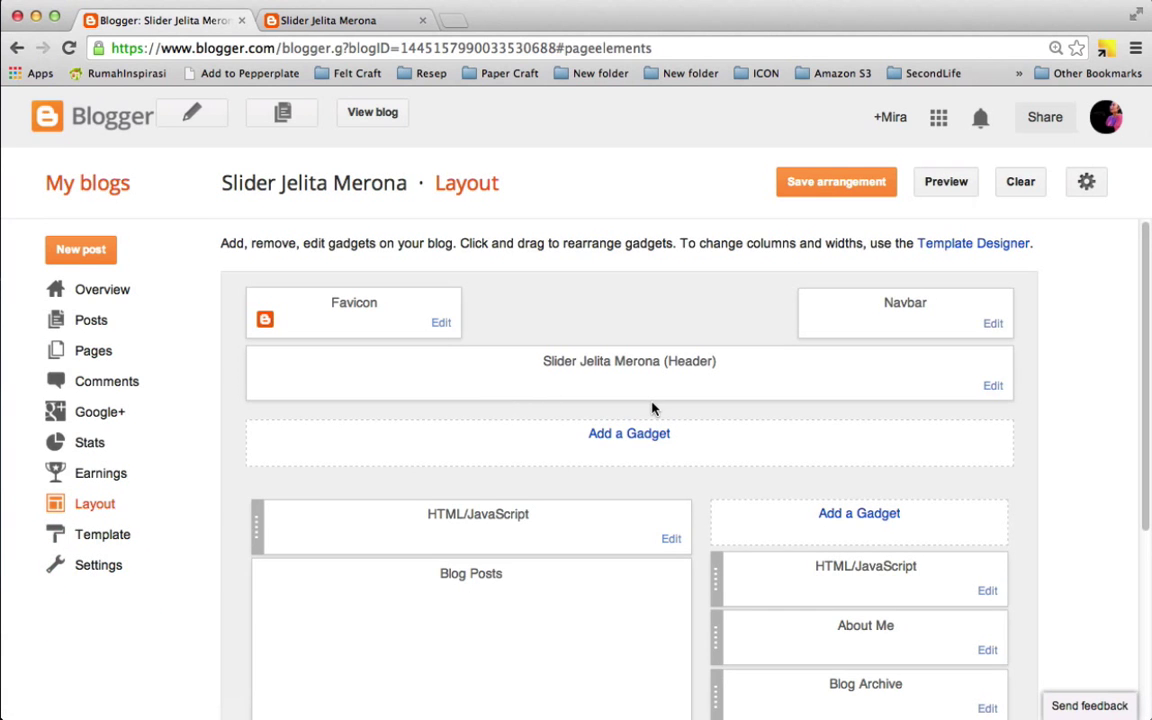
scroll(660, 408, down, 1)
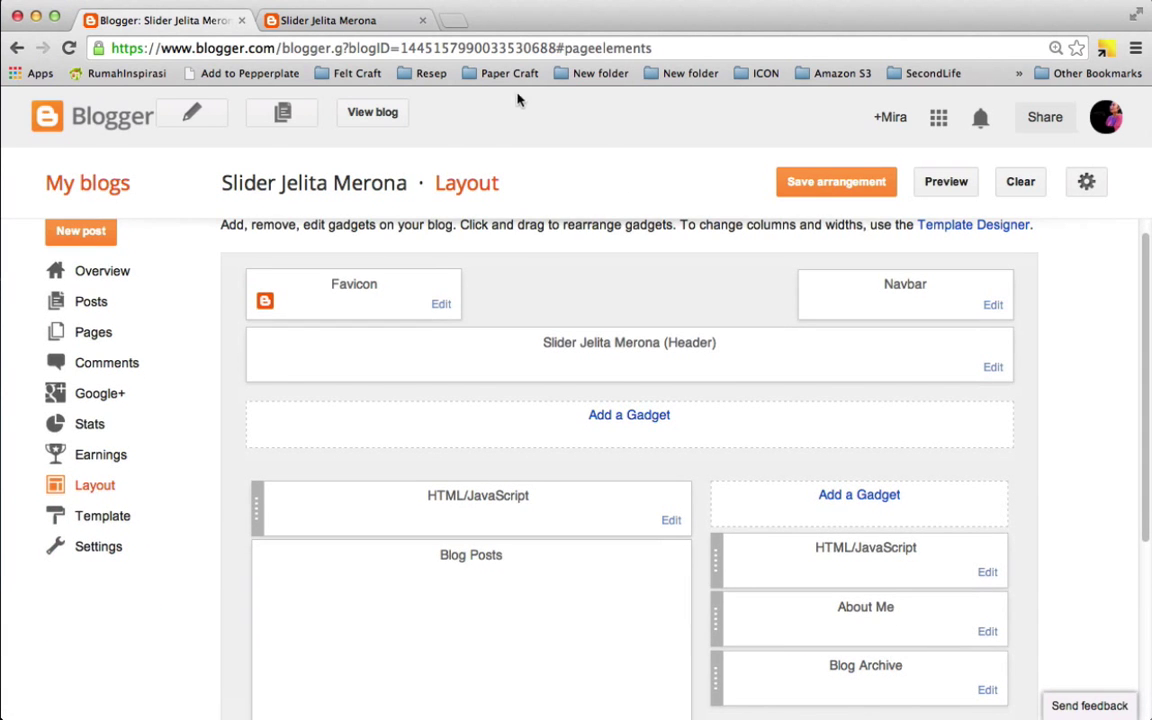
click(346, 20)
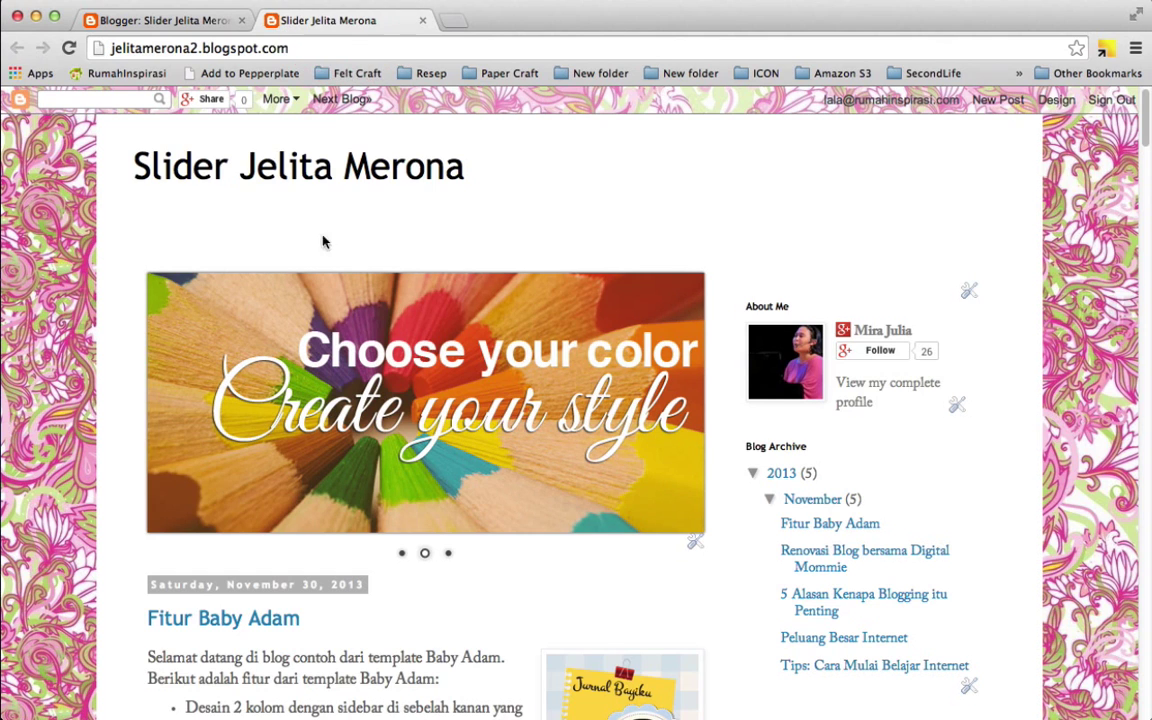
click(150, 20)
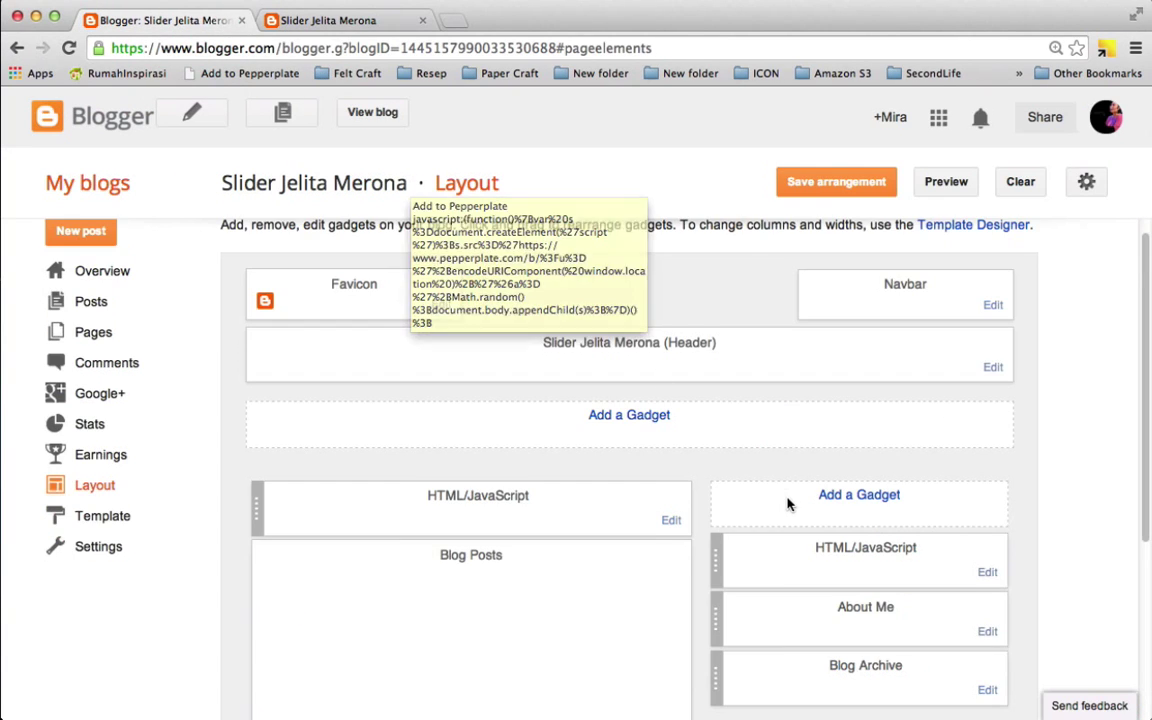
scroll(806, 513, down, 2)
click(336, 20)
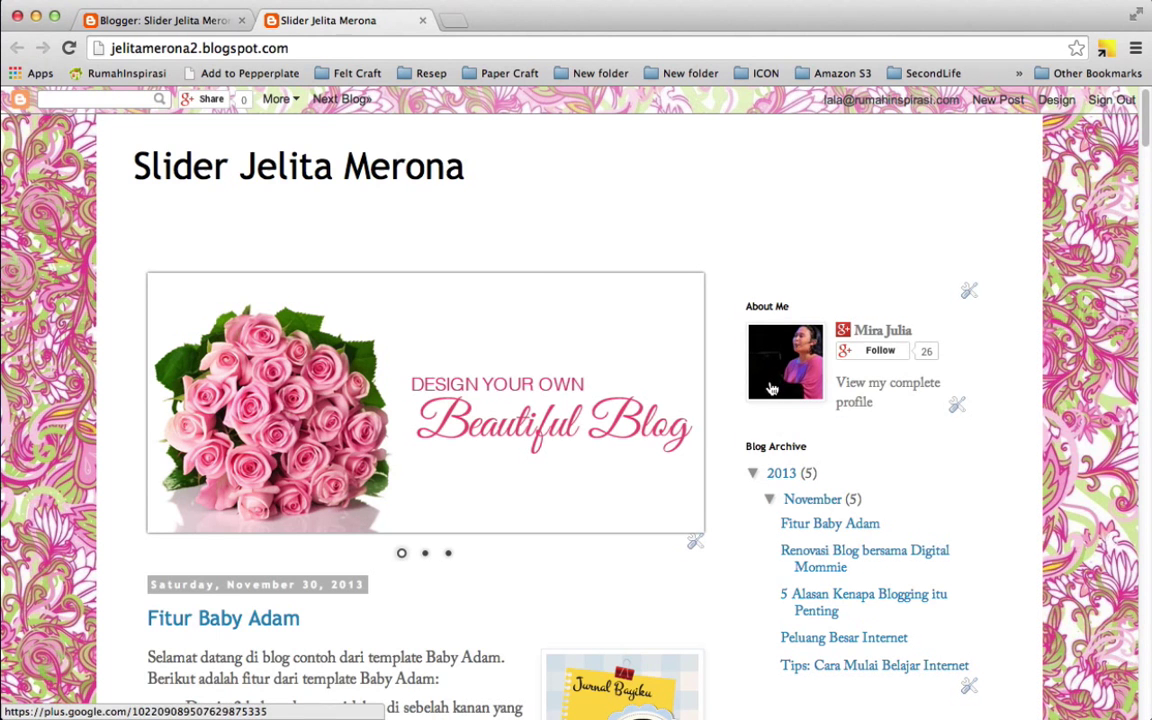
click(216, 22)
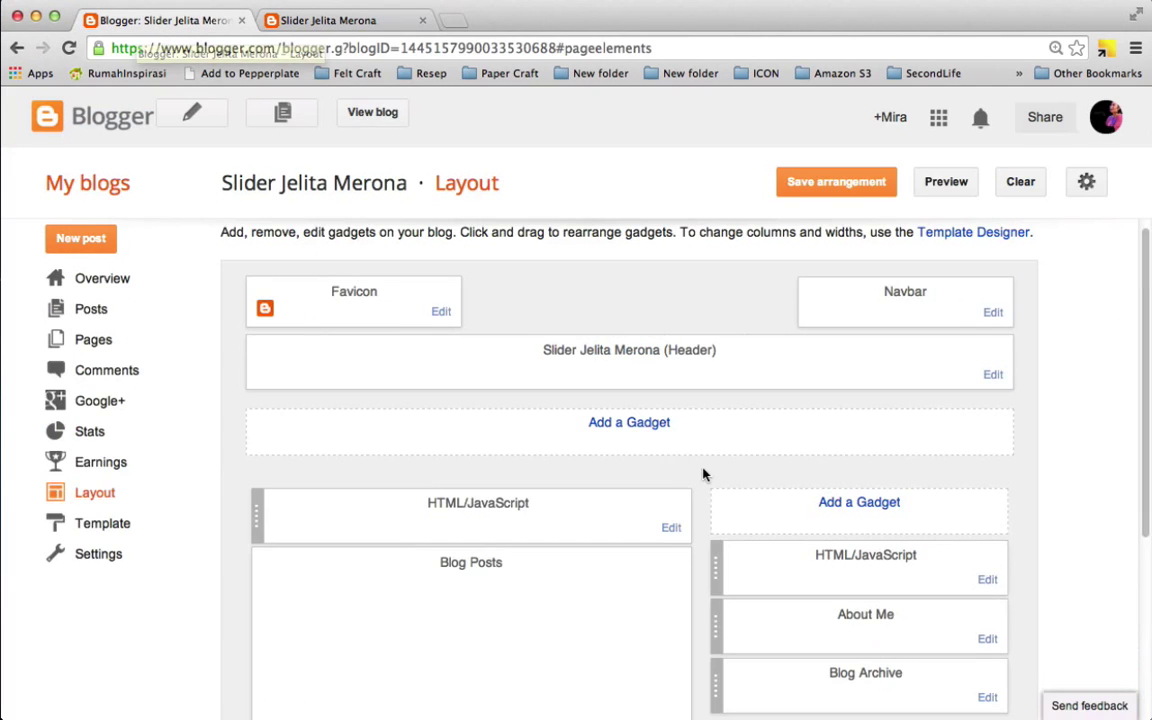
Step: Add a Pages gadget to the empty gadget area directly below the blog header
click(629, 425)
scroll(418, 380, down, 6)
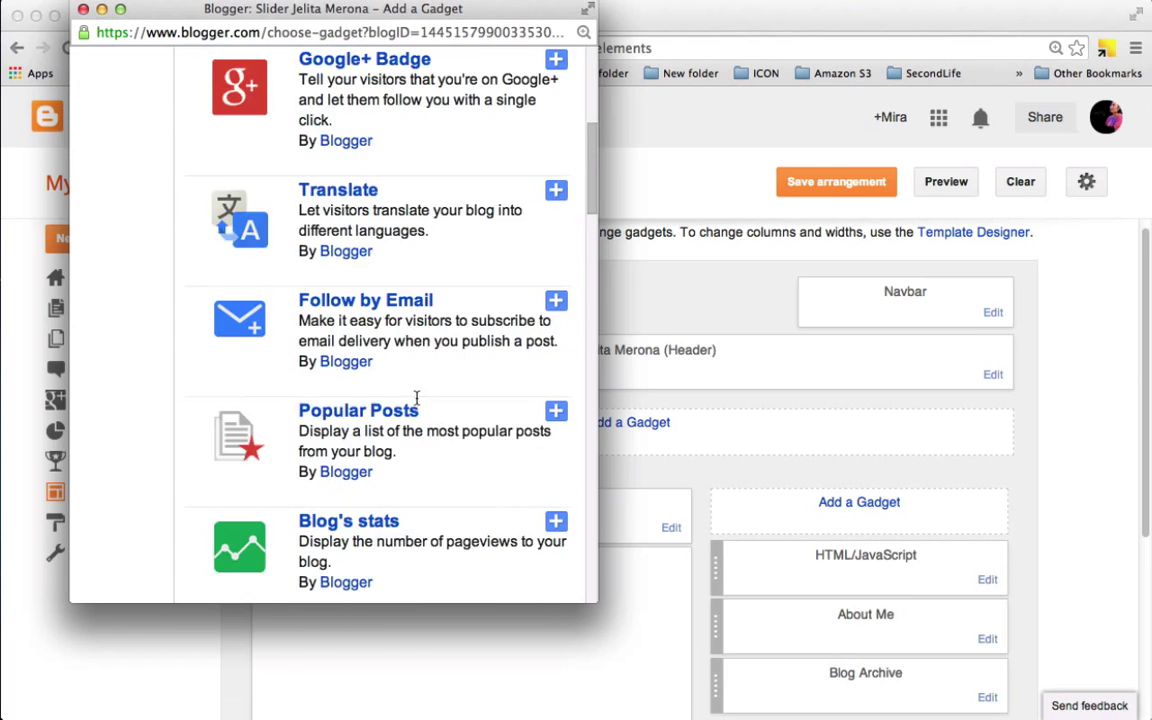
scroll(418, 403, down, 5)
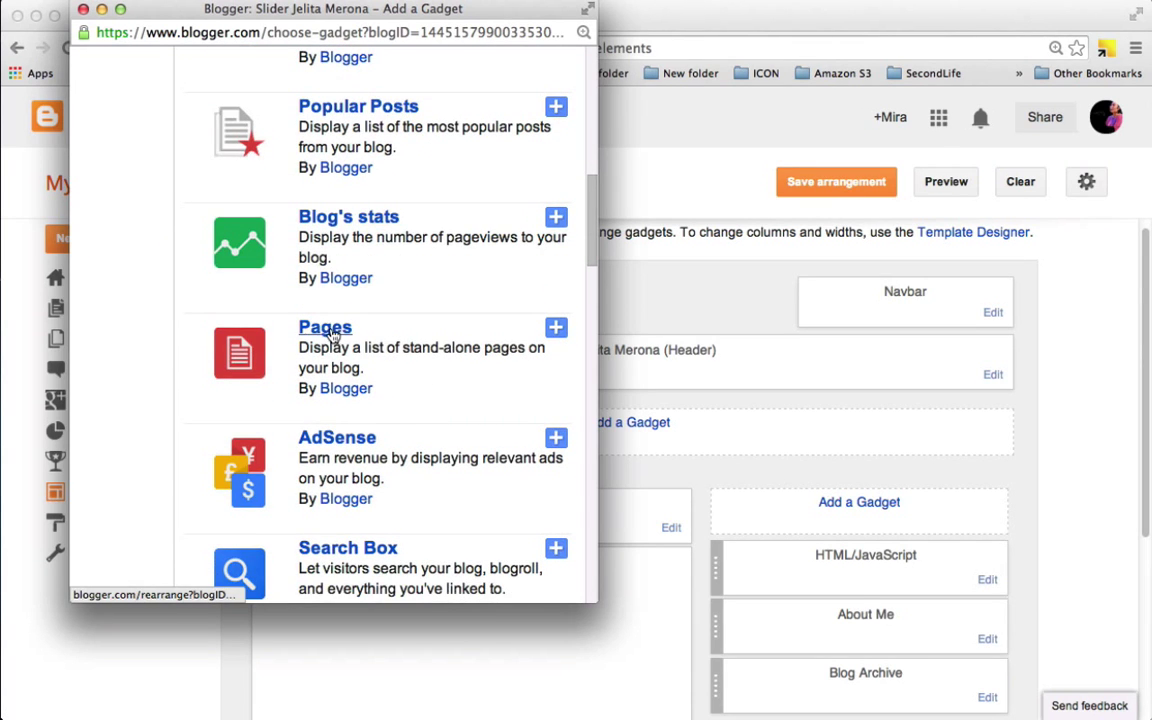
click(554, 329)
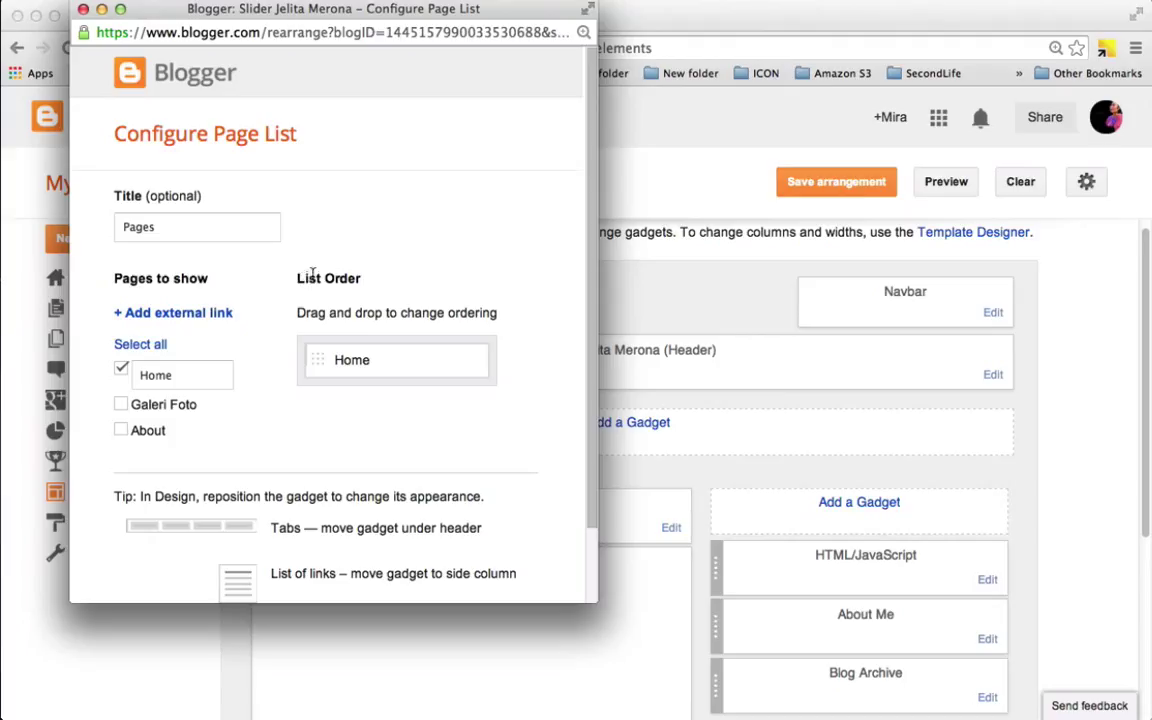
Step: Include the Galeri Foto and About pages alongside Home in the gadget's page list
scroll(222, 254, down, 3)
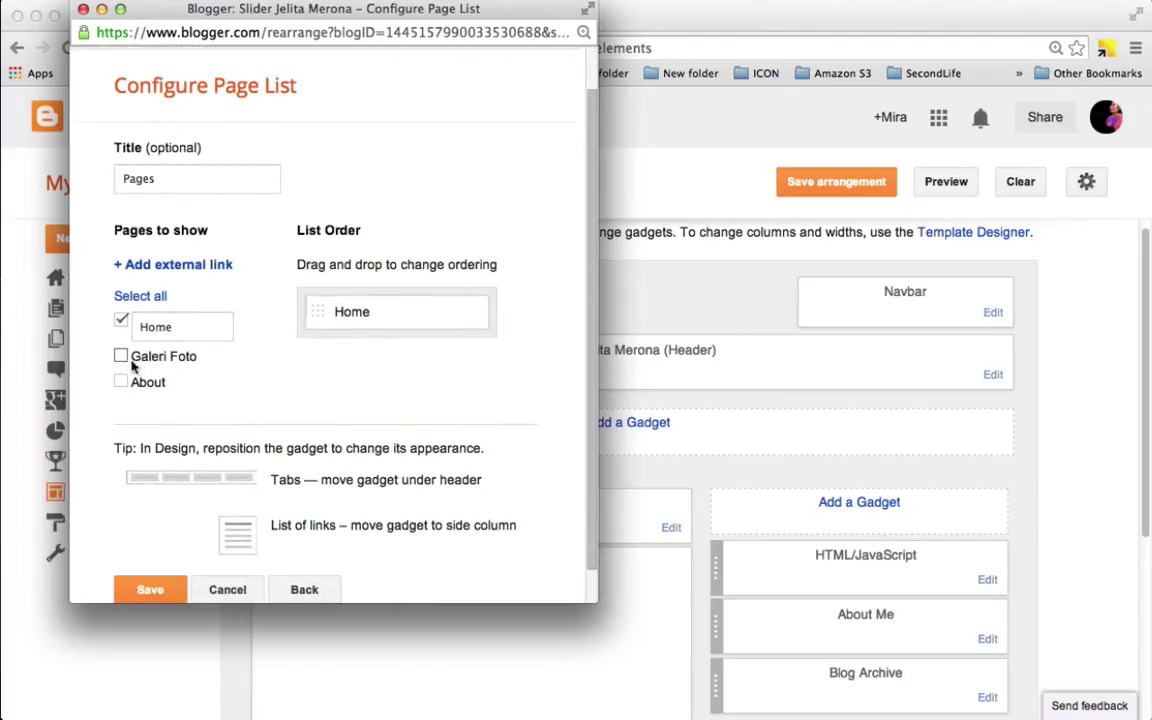
click(120, 357)
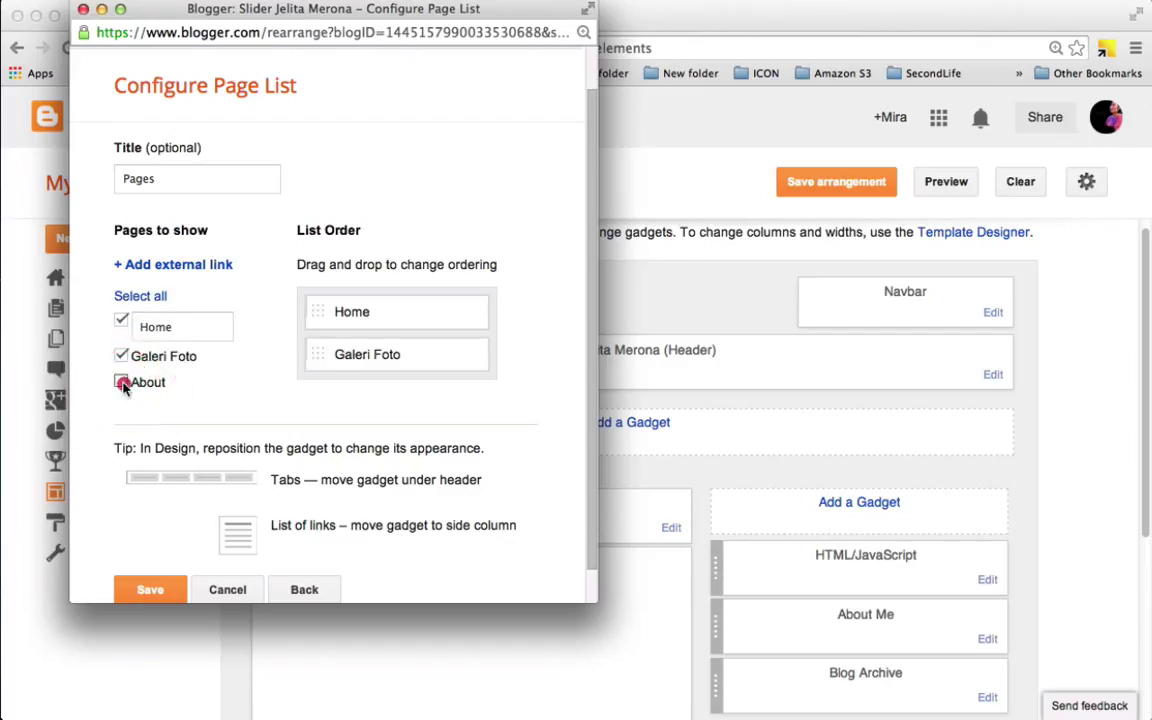
click(120, 383)
mouse_move(388, 357)
mouse_down()
mouse_move(386, 399)
mouse_move(399, 397)
mouse_move(398, 337)
mouse_up()
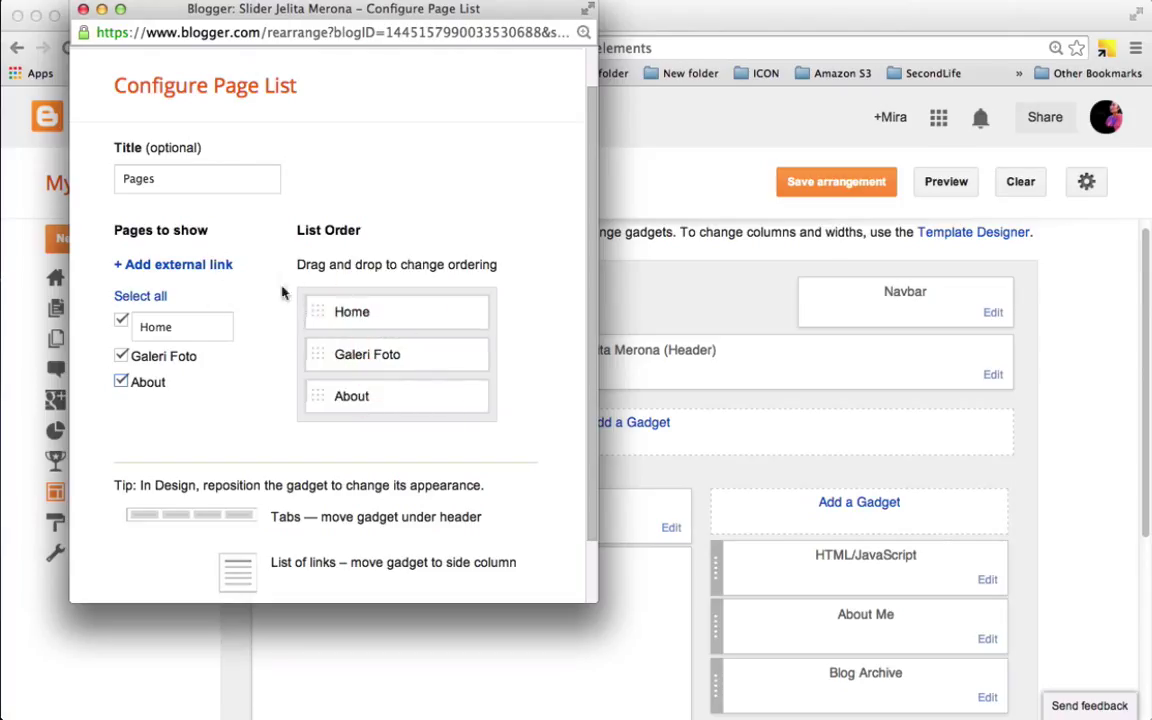
click(217, 266)
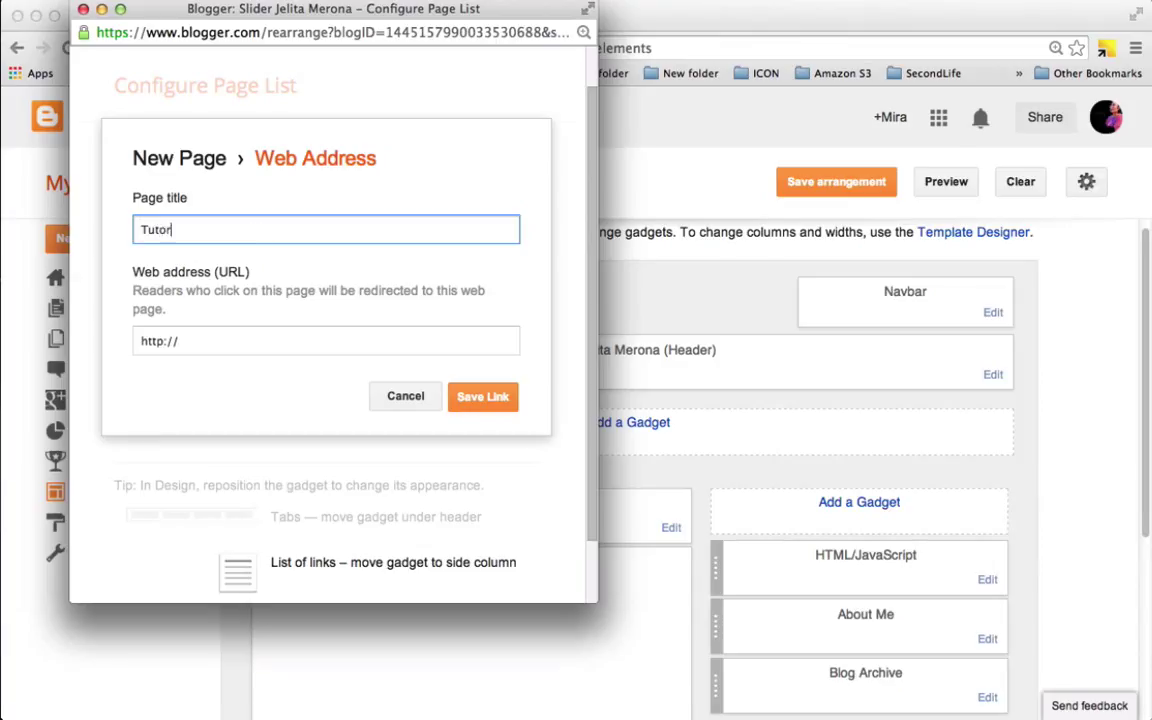
click(249, 338)
text(digitalmommie.com)
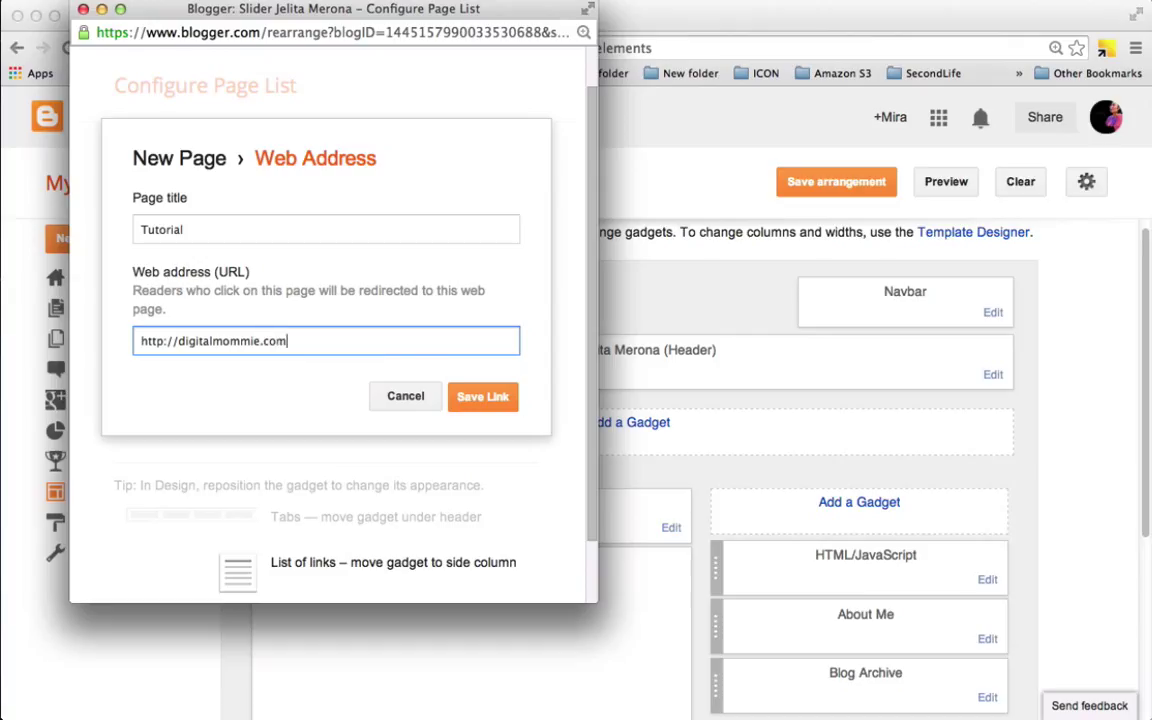
click(480, 396)
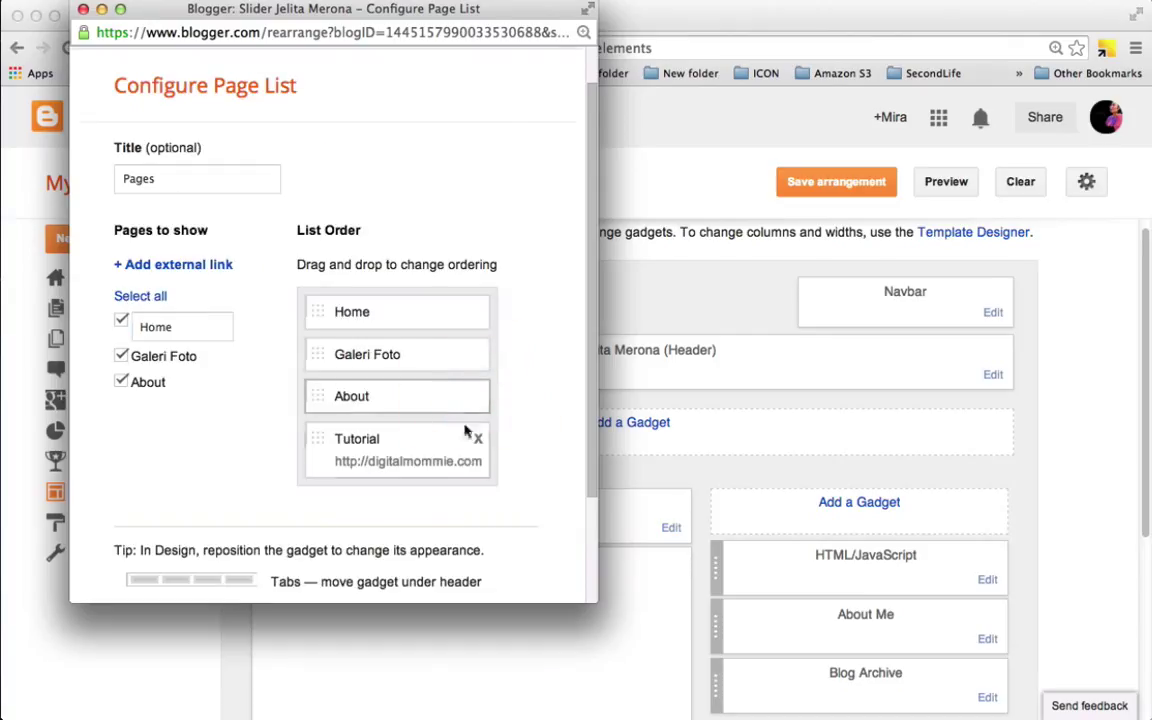
Step: Move Tutorial directly after Home in the list order, then save the page list and the layout arrangement
drag(408, 444, 470, 390)
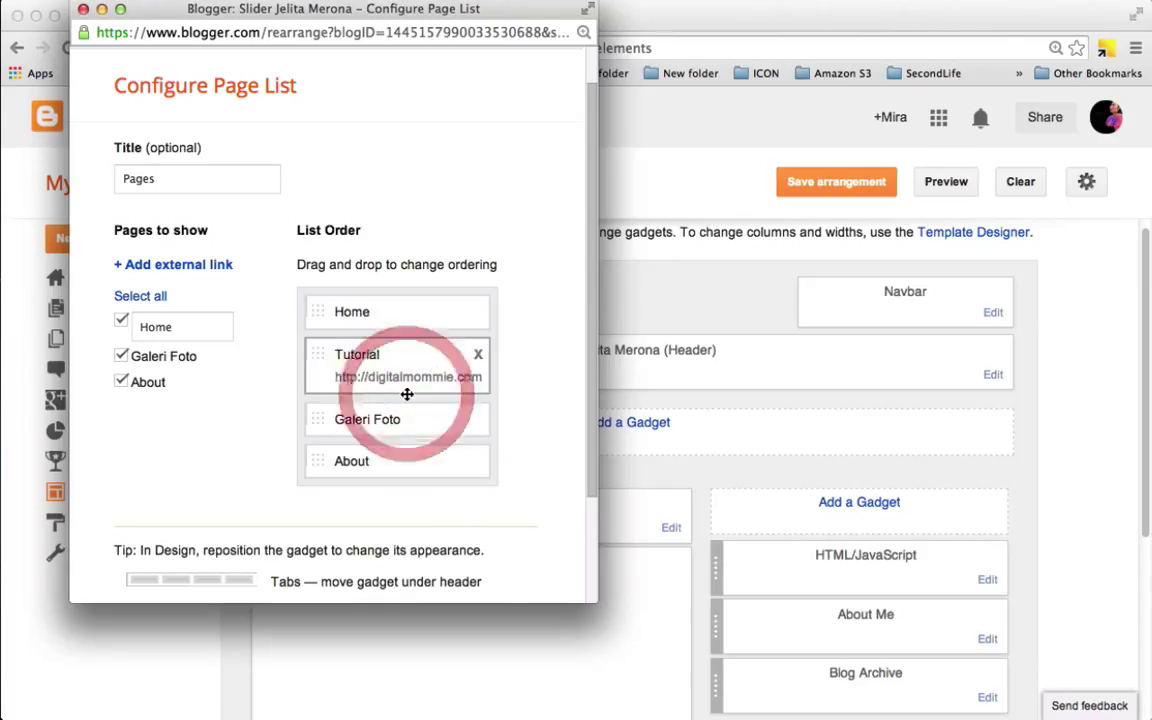
scroll(391, 404, down, 5)
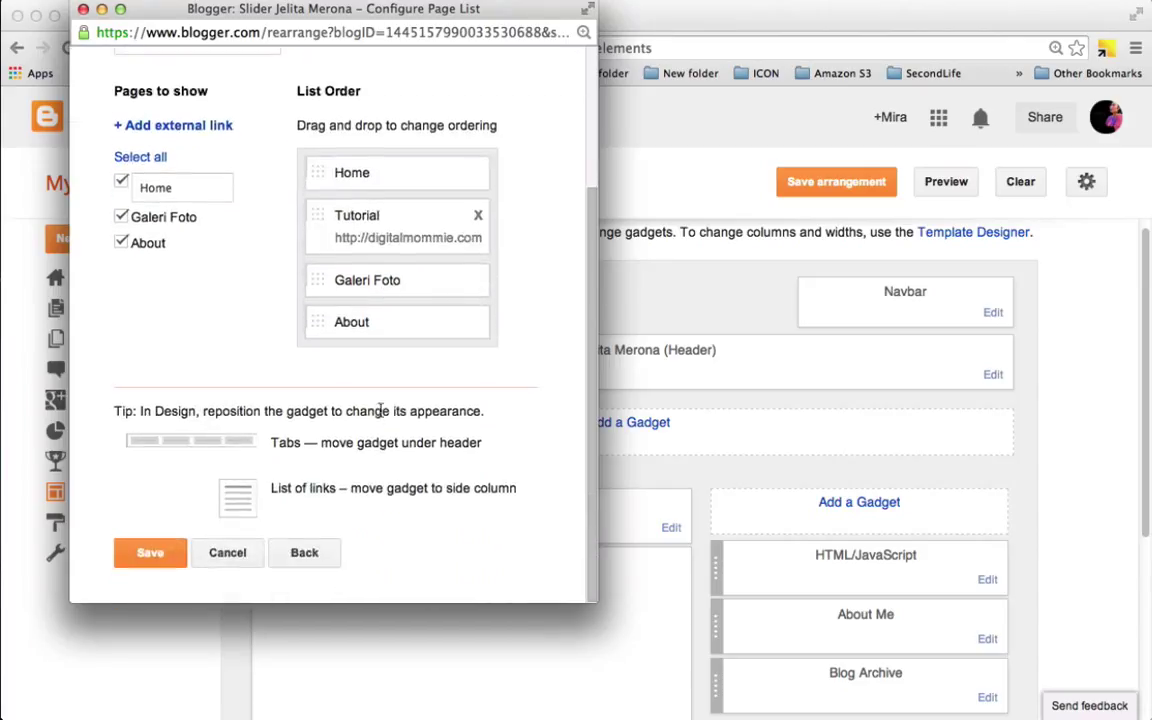
click(150, 552)
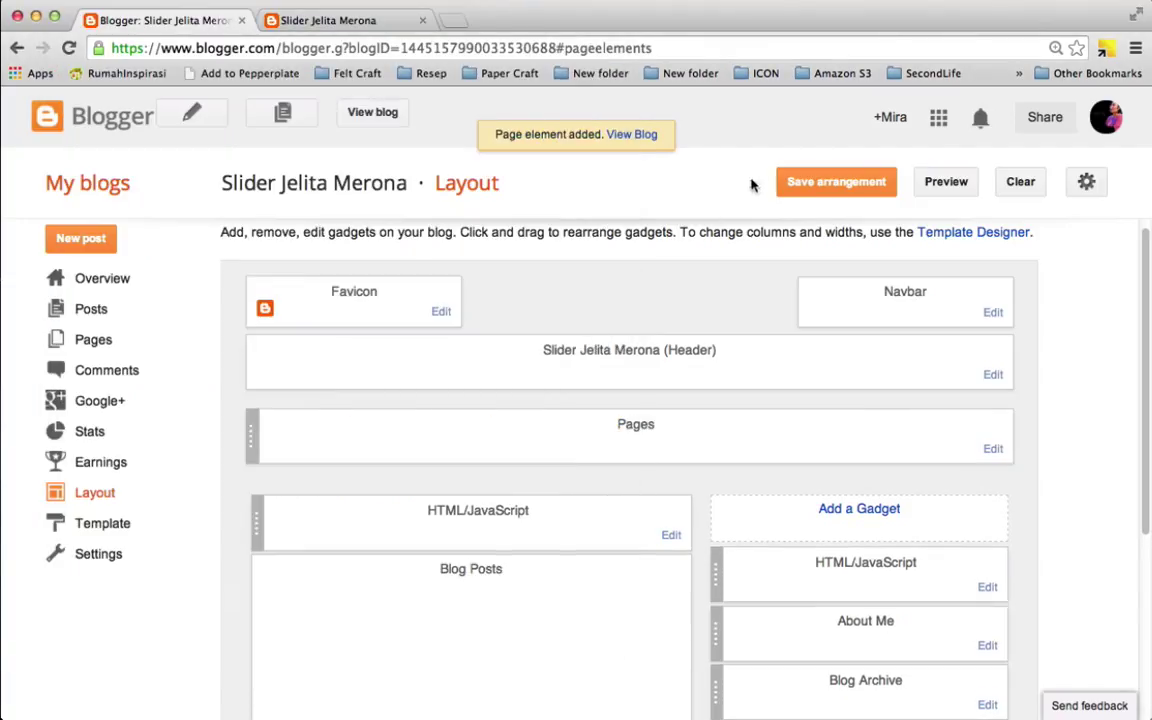
click(805, 181)
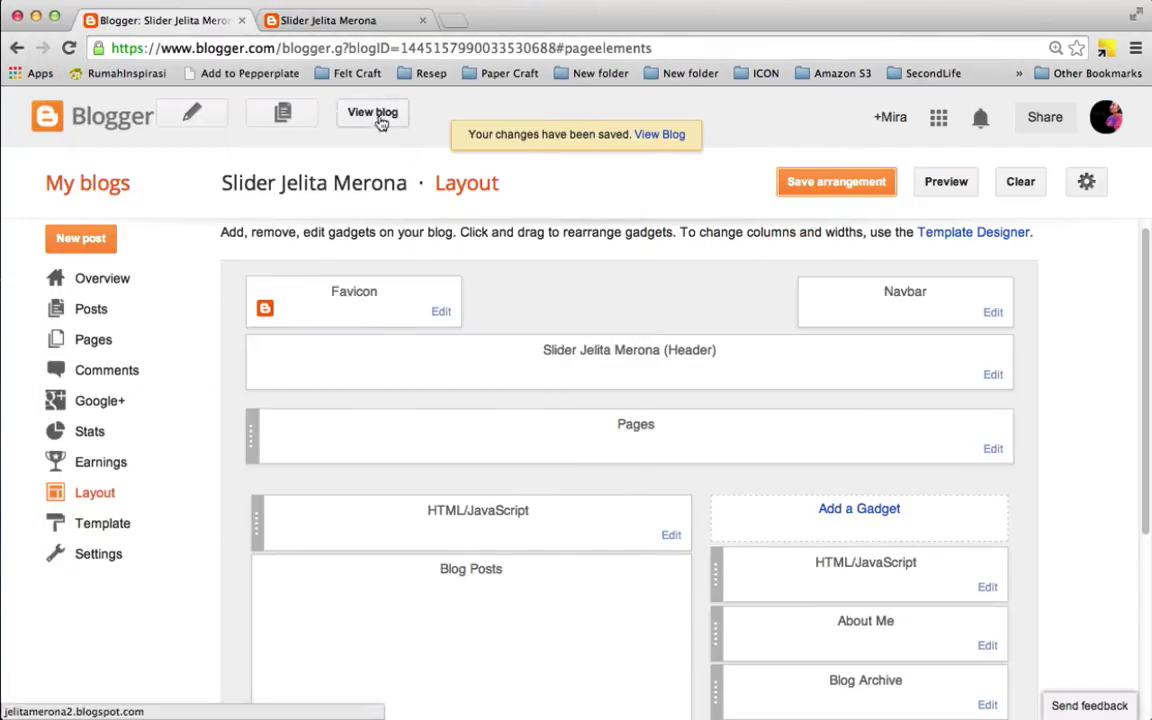
Step: View the live blog and open the Galeri Foto page from its new menu bar
click(661, 135)
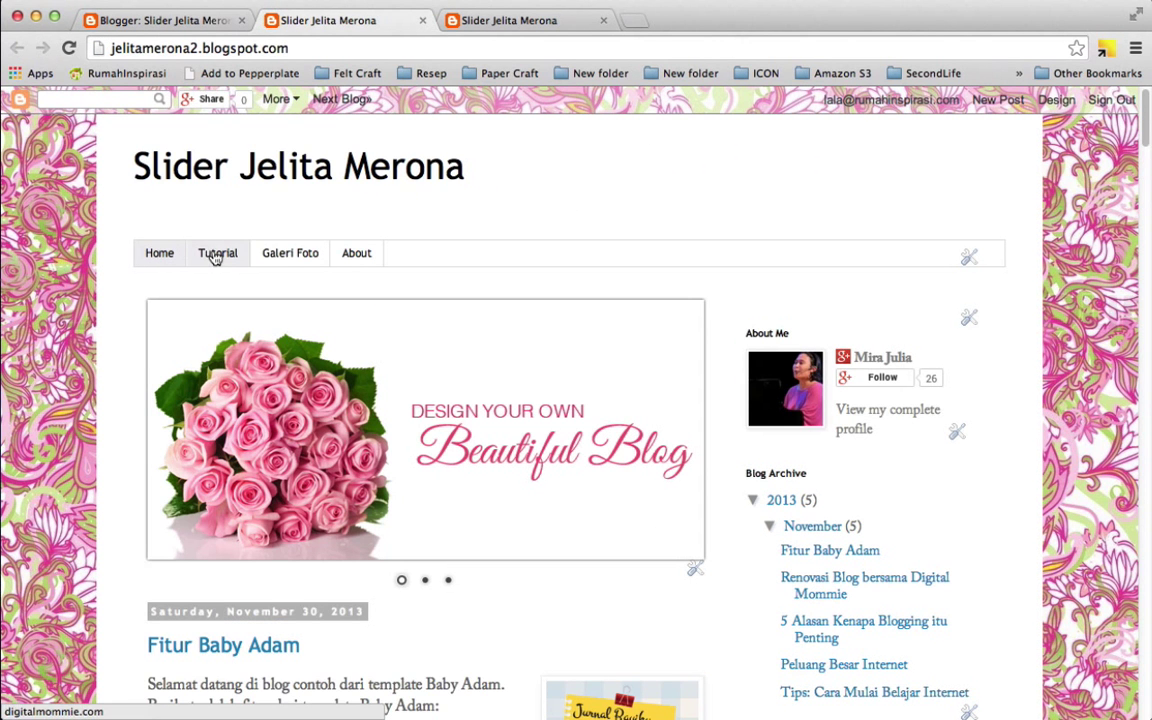
click(299, 253)
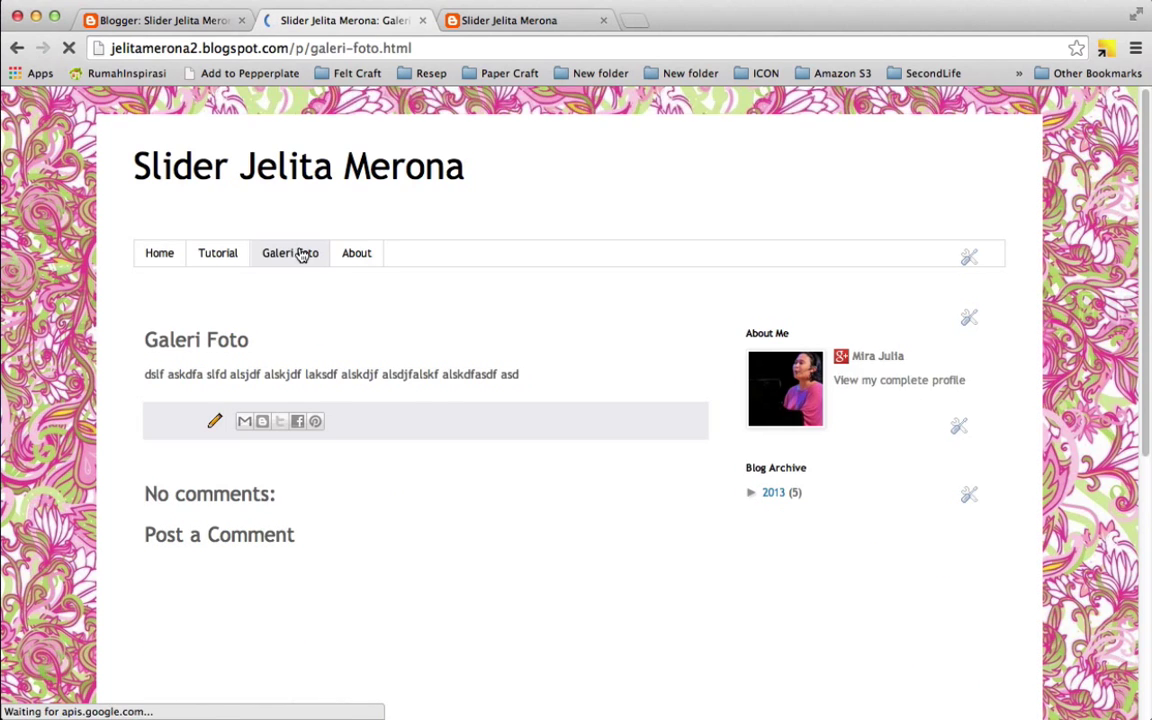
Step: Test the About page and the external Tutorial link from the blog's menu bar, and return to the blog
click(355, 255)
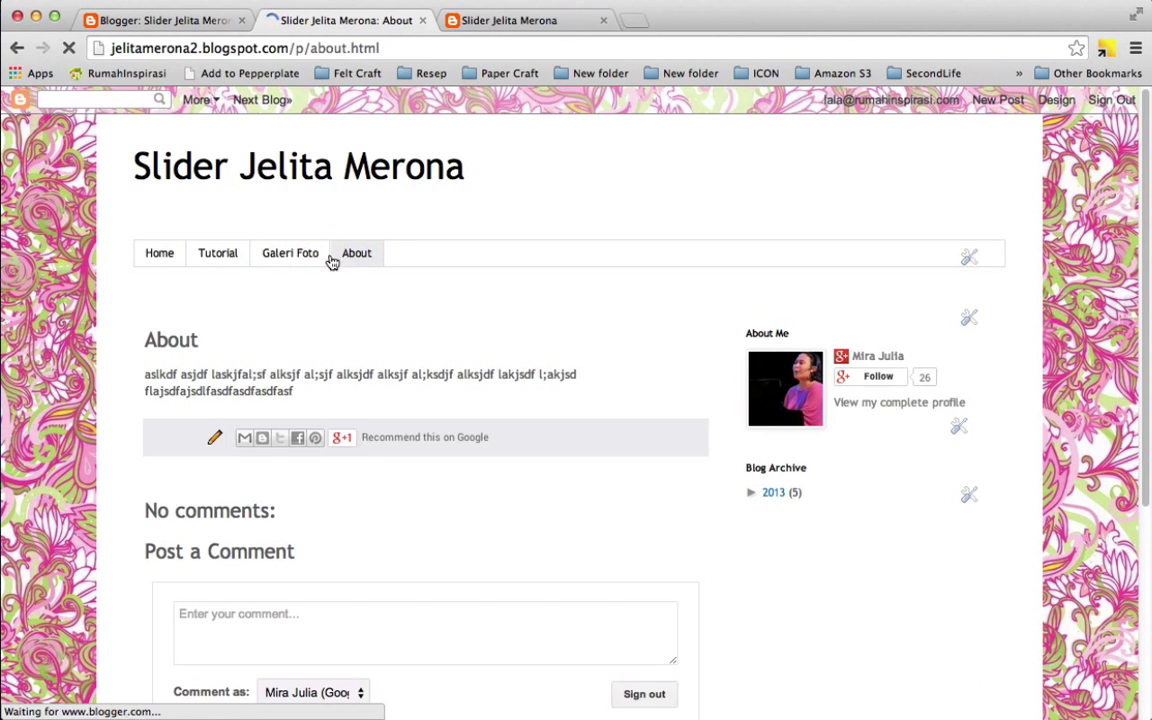
click(218, 257)
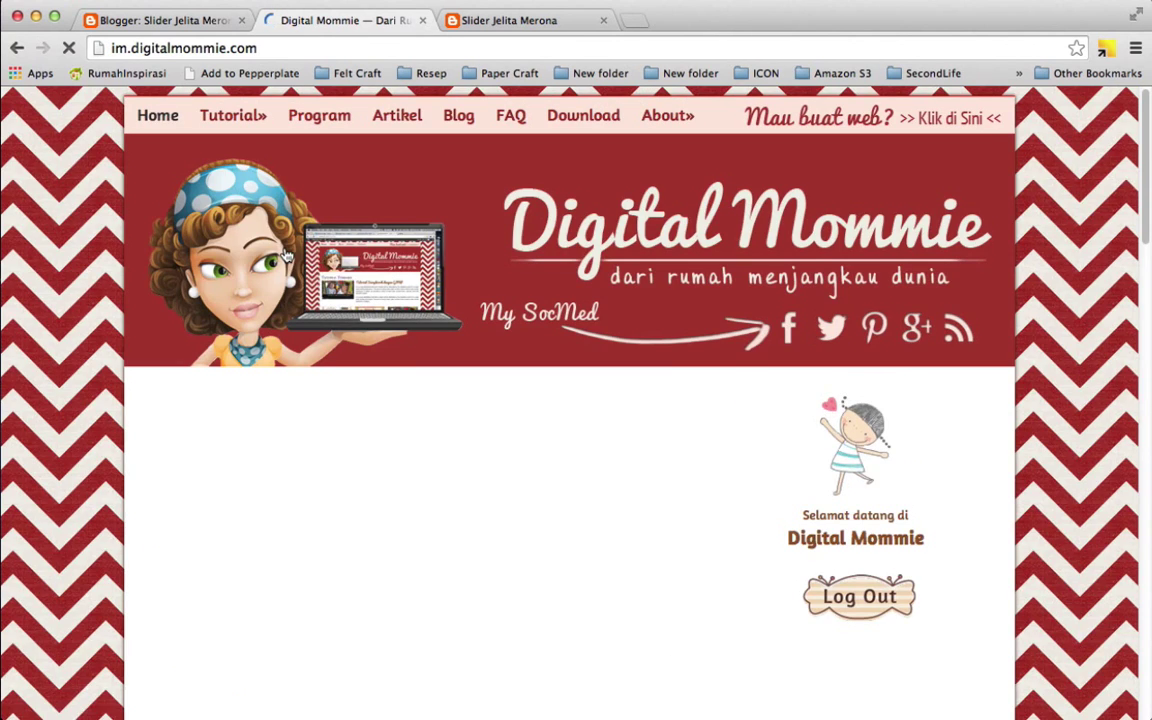
click(16, 49)
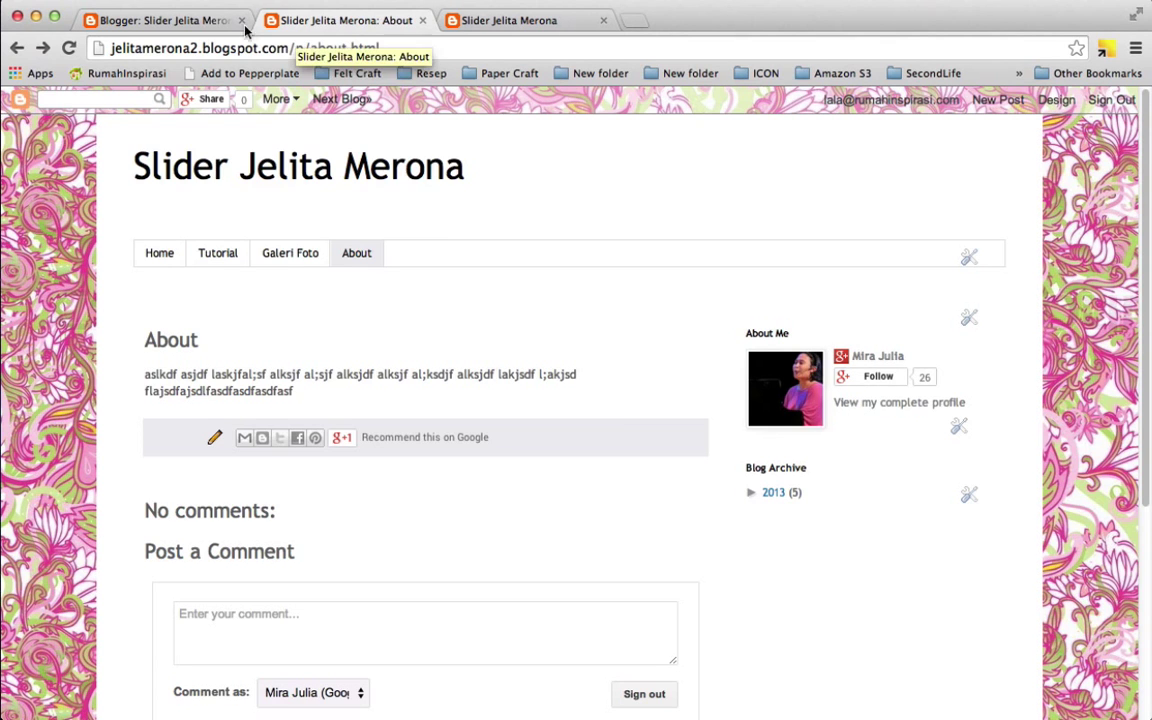
Step: Return to the blog's layout editor and add a second Pages gadget to the sidebar column
click(160, 18)
scroll(815, 436, down, 1)
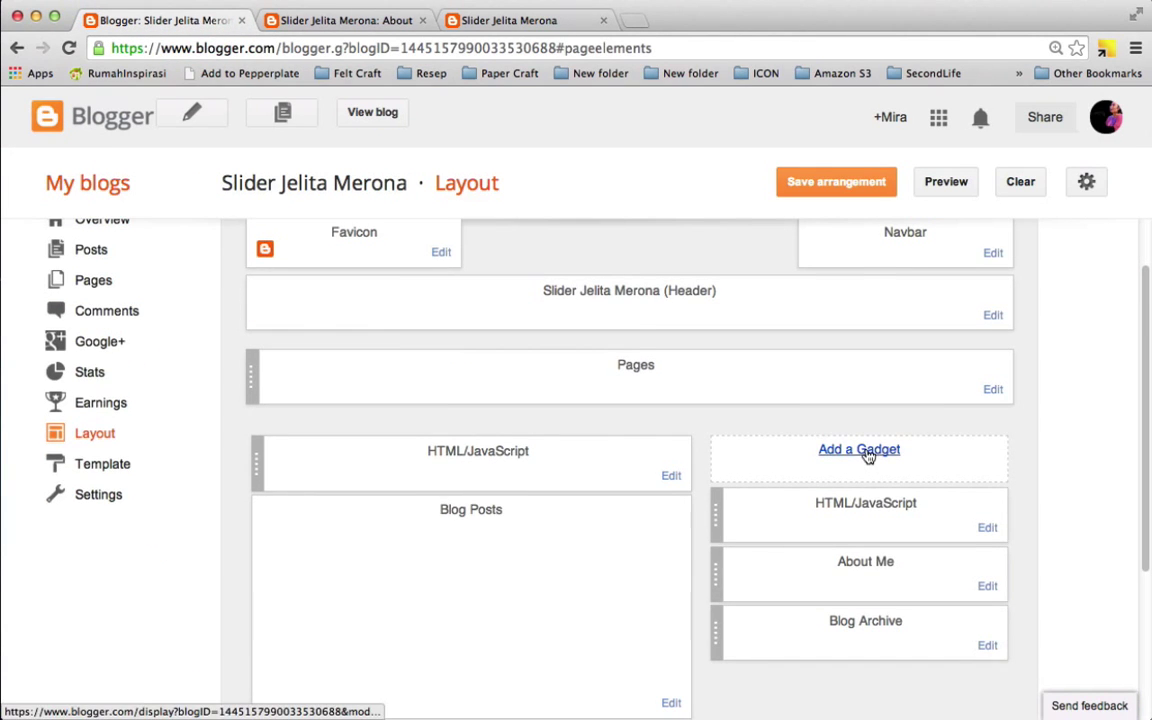
click(850, 448)
scroll(347, 401, down, 3)
scroll(347, 401, down, 10)
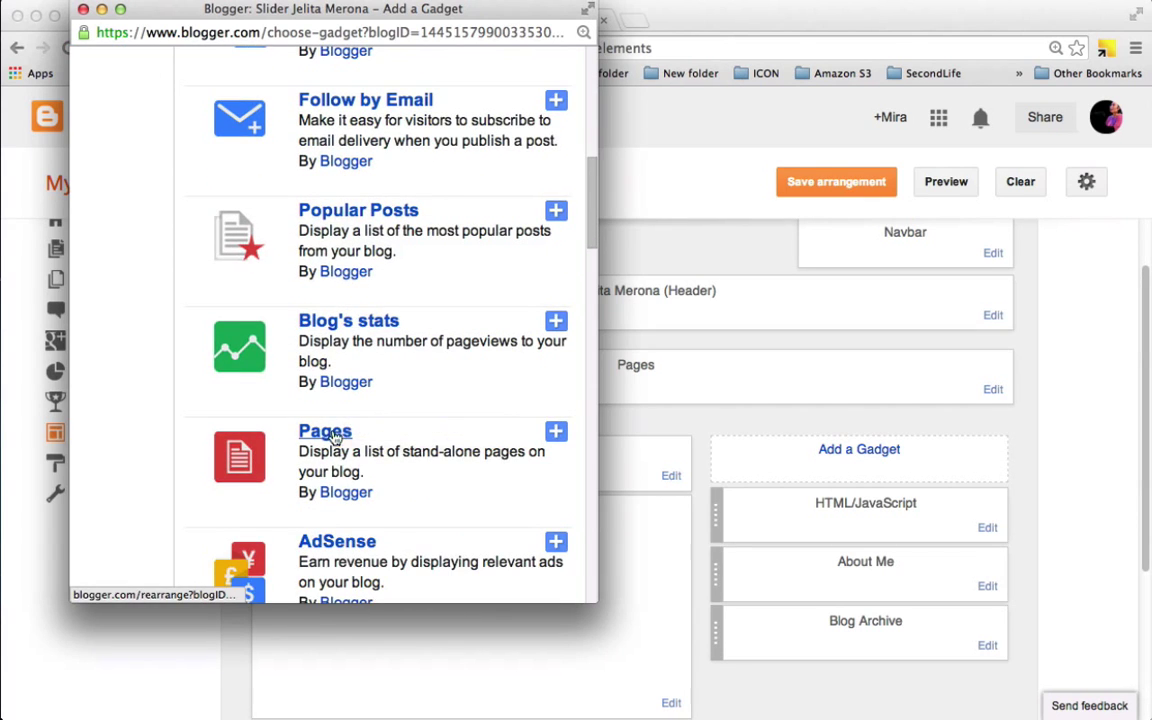
click(553, 431)
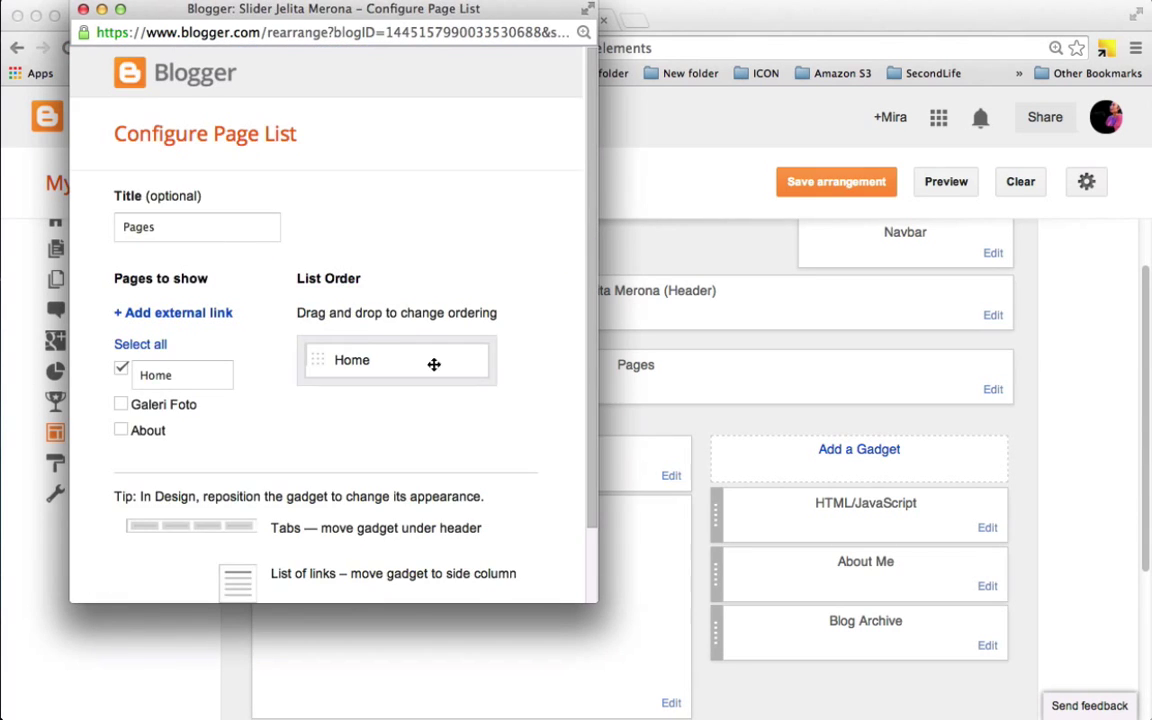
click(121, 405)
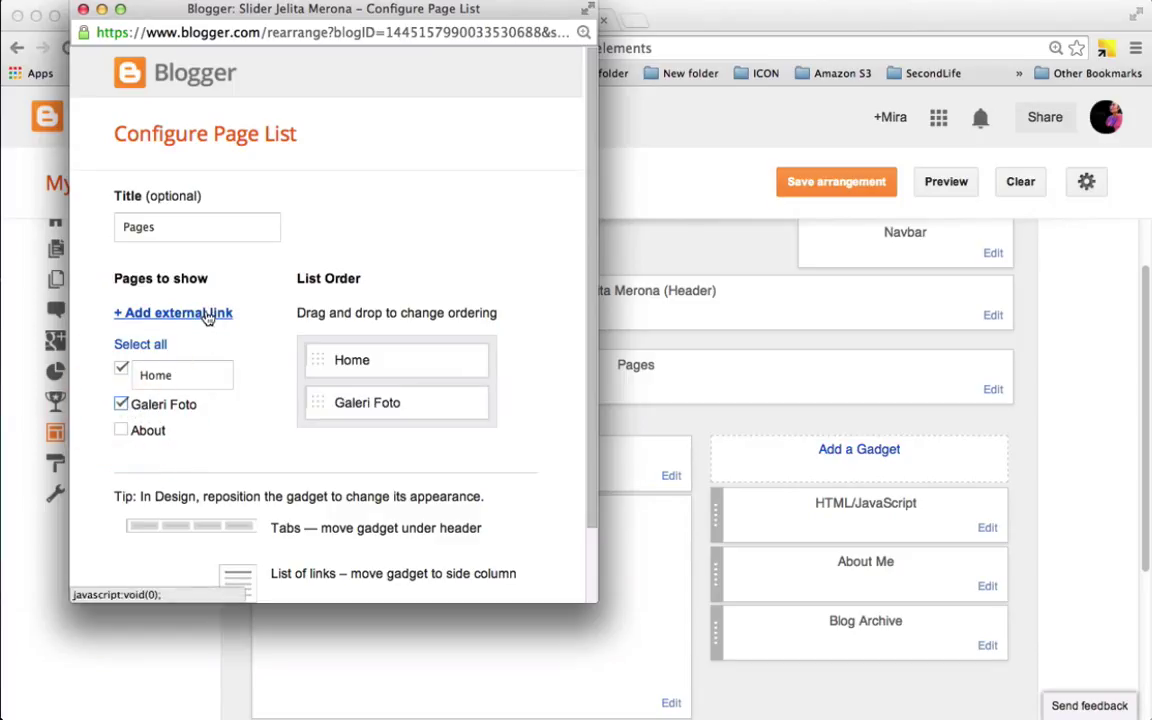
drag(378, 399, 263, 370)
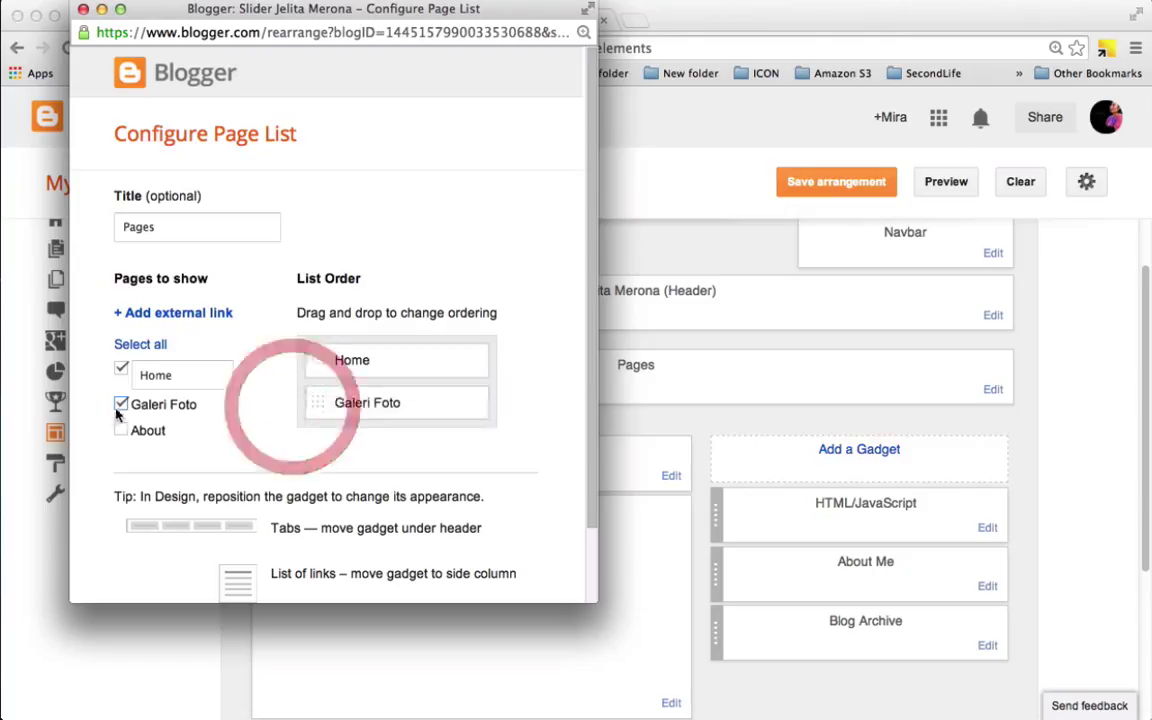
click(121, 405)
click(170, 312)
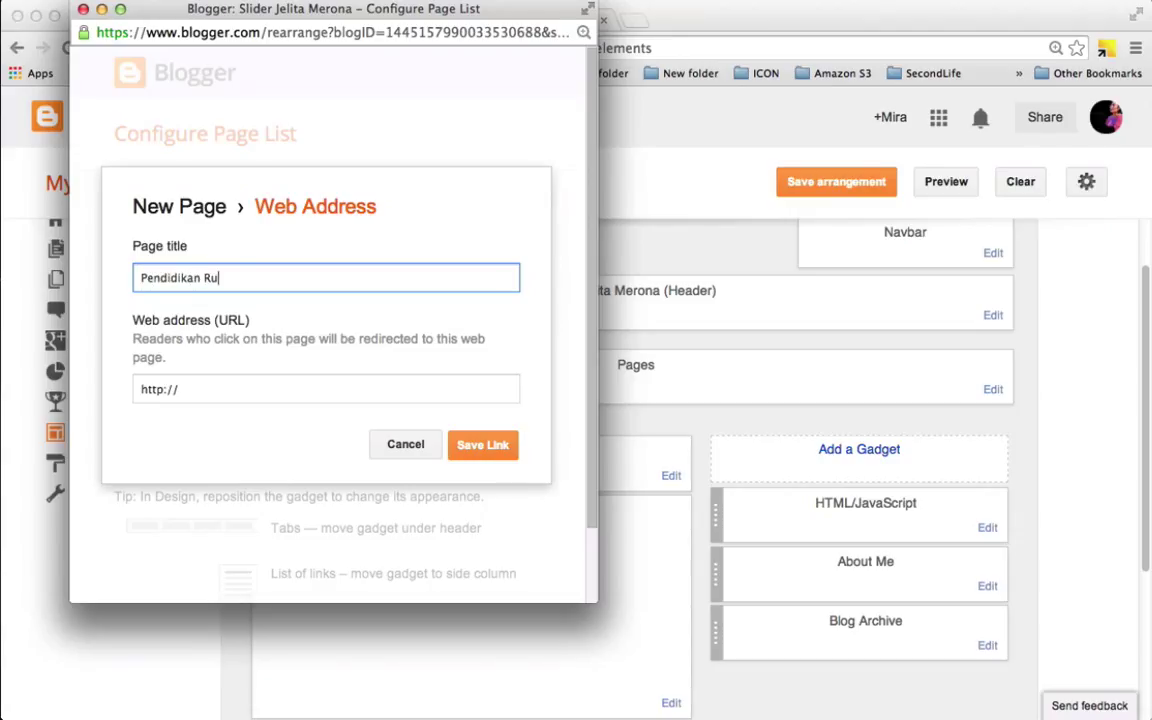
click(283, 392)
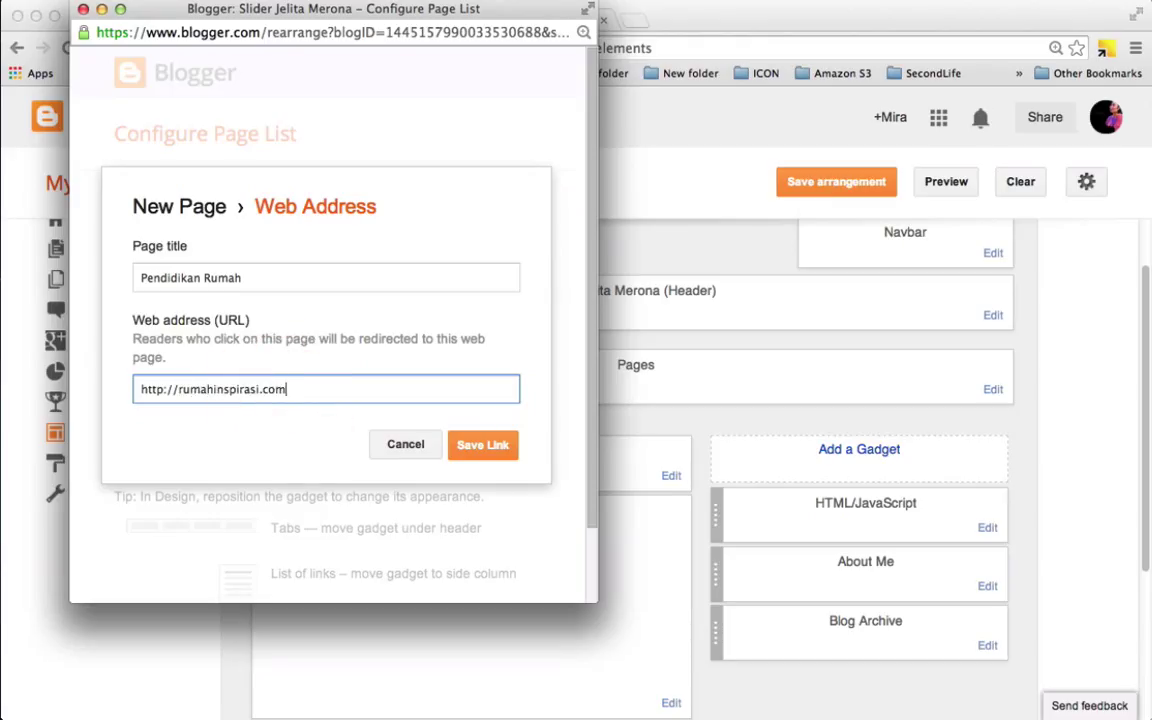
click(483, 444)
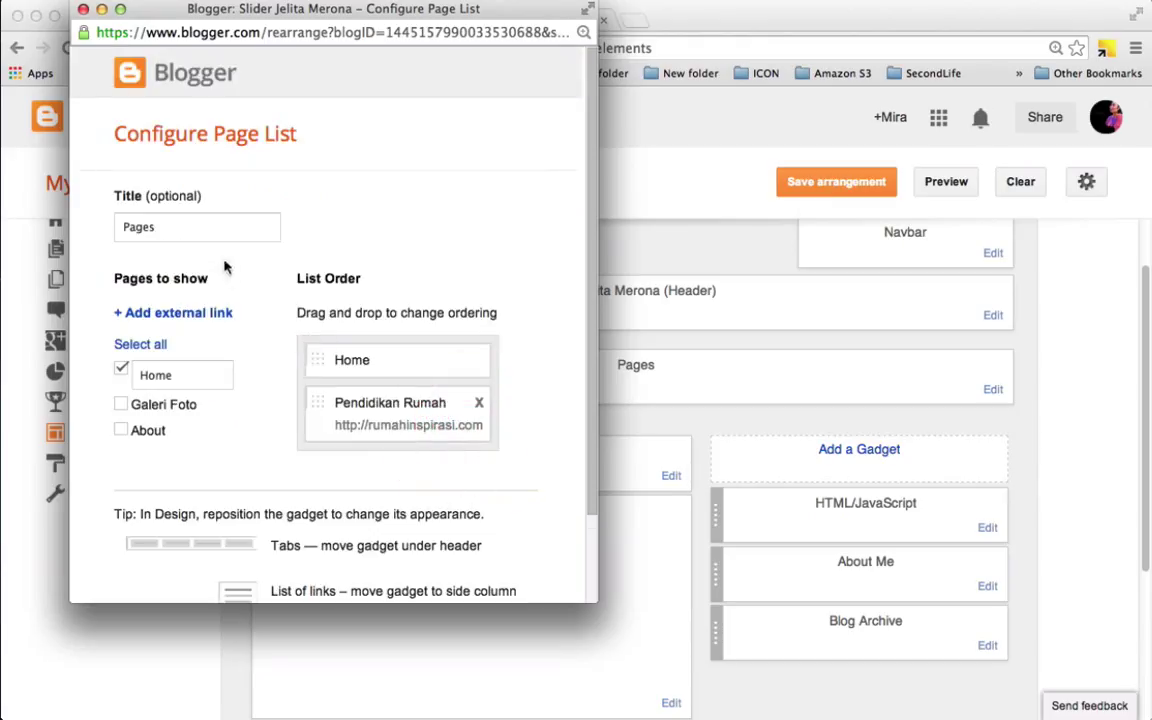
click(200, 236)
click(176, 312)
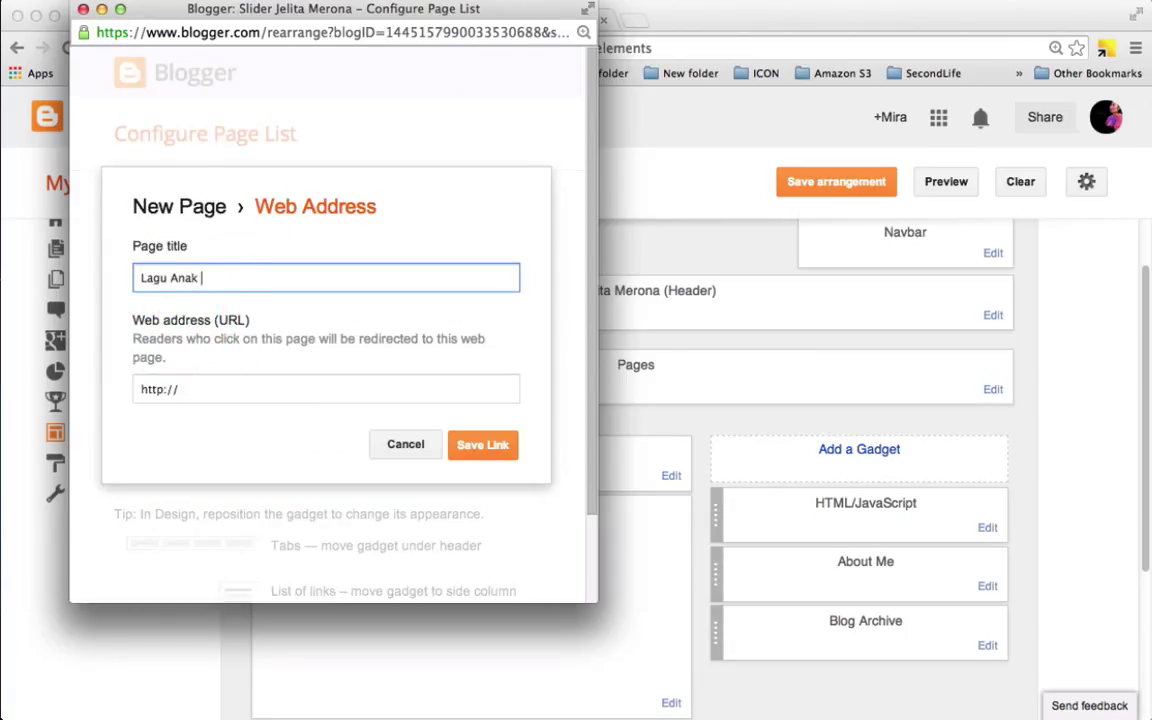
click(206, 388)
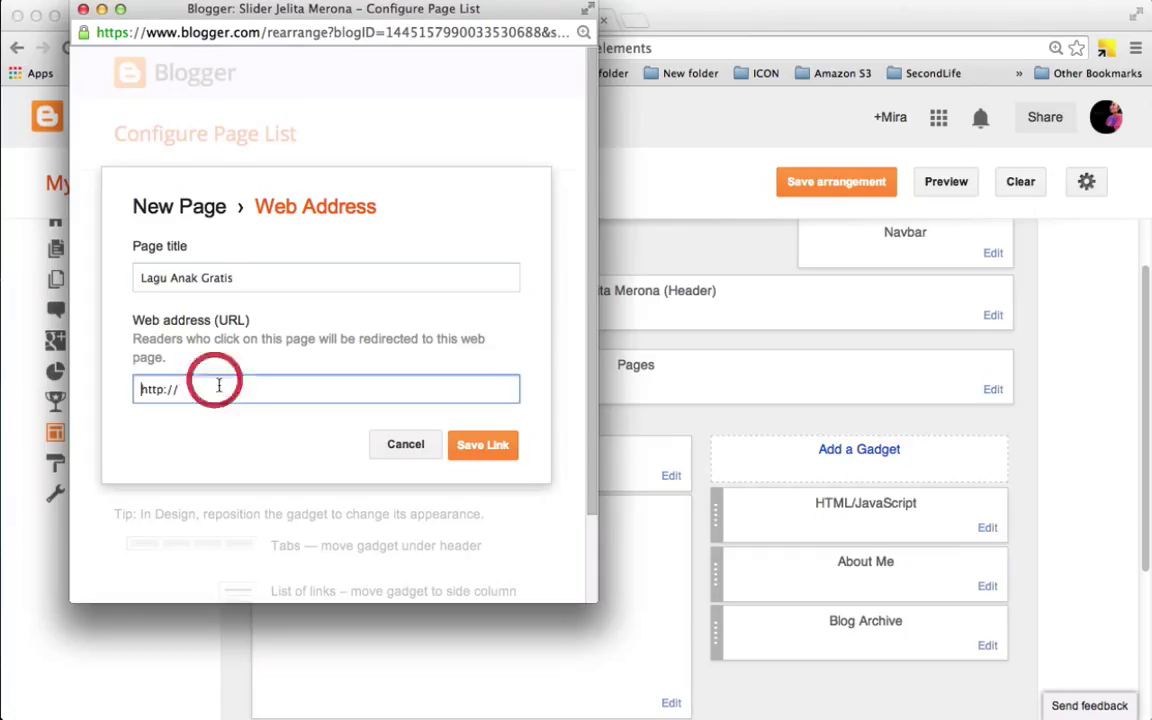
text(pelanginada.com)
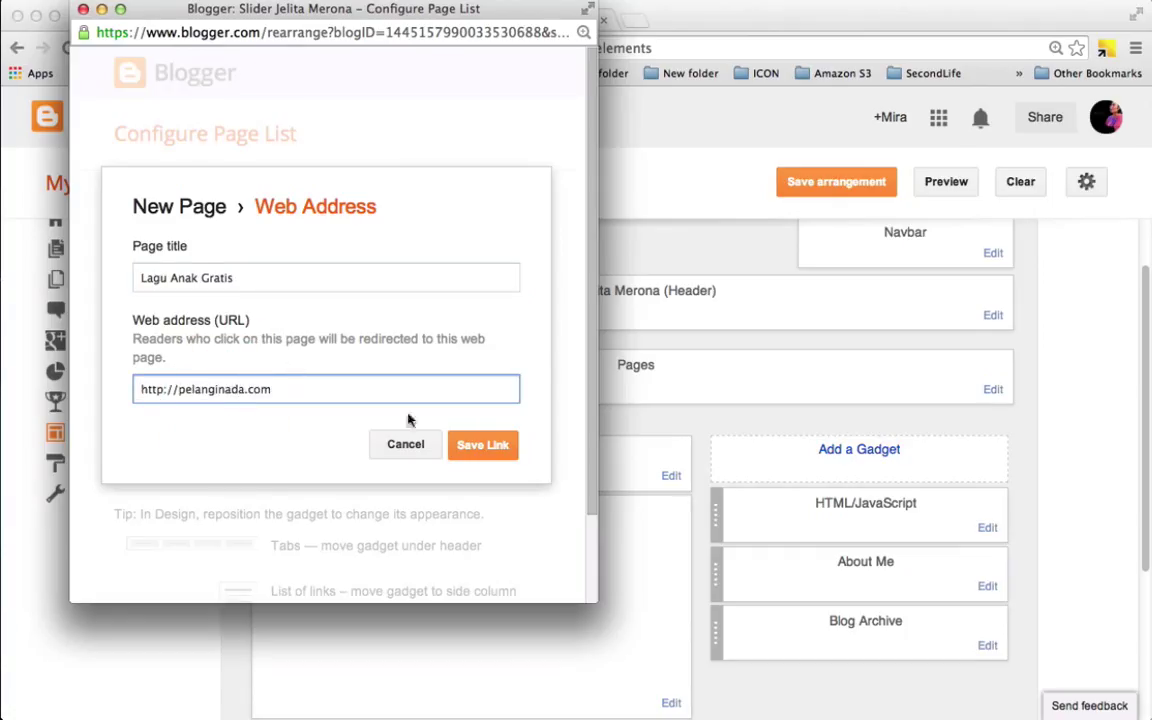
click(470, 442)
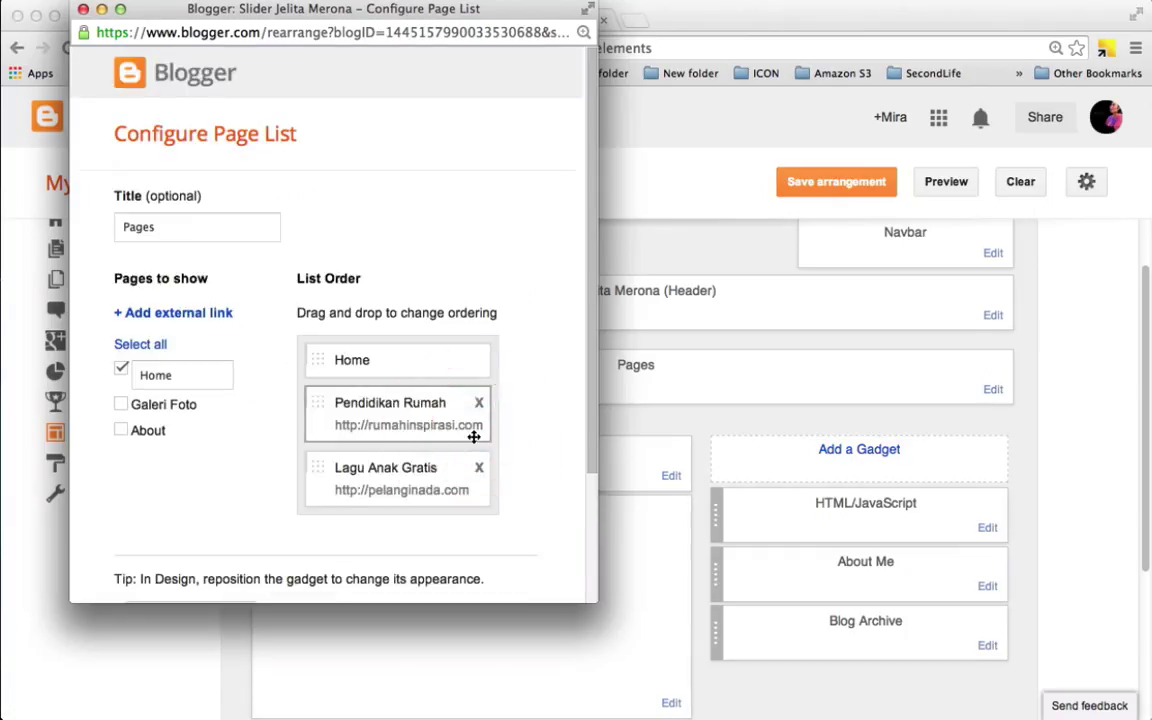
Step: Save the sidebar page list and the layout arrangement
scroll(293, 482, down, 2)
scroll(293, 482, down, 1)
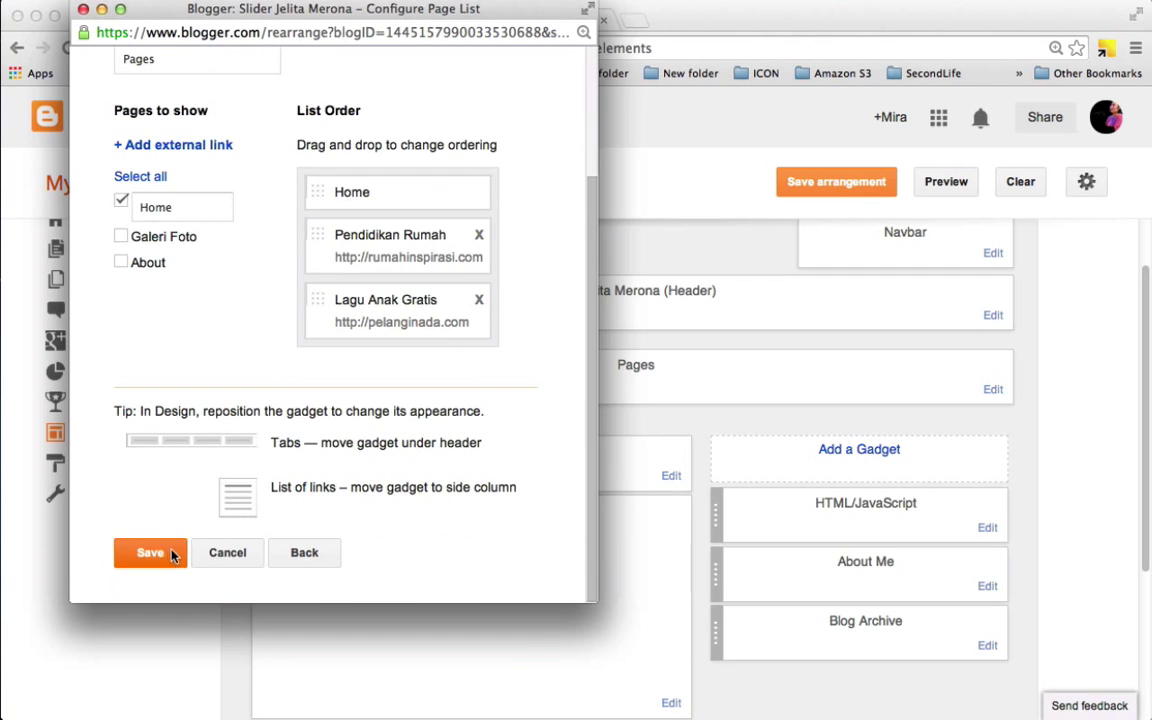
click(150, 552)
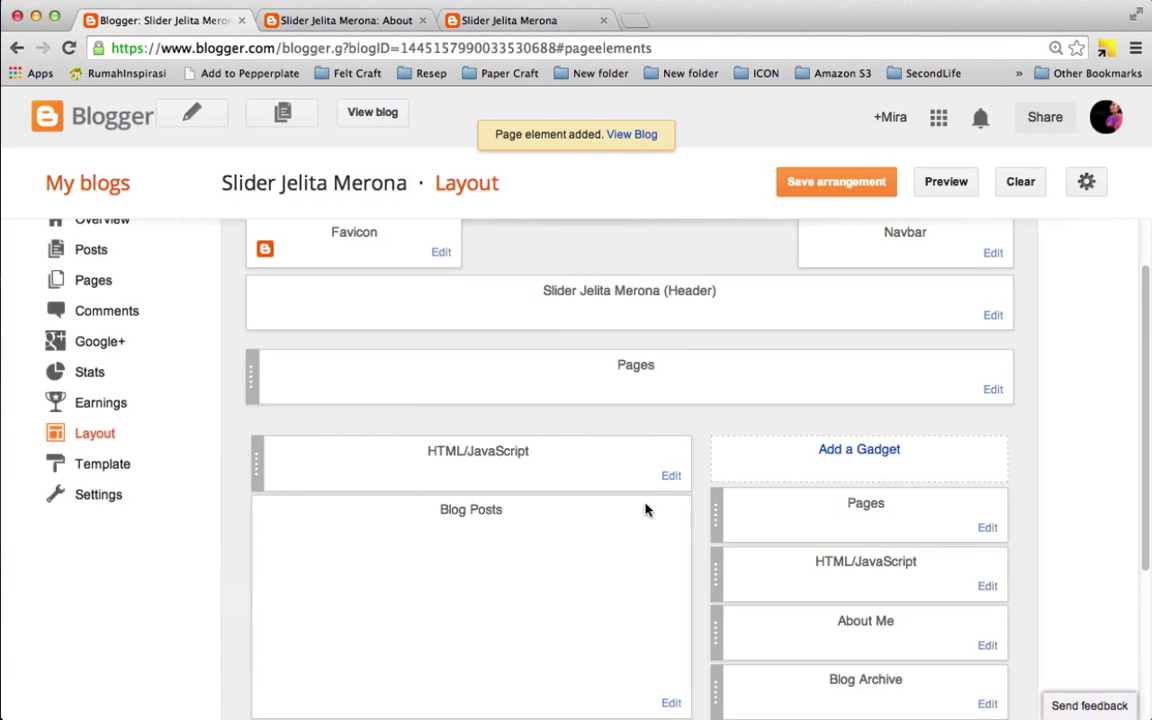
click(849, 182)
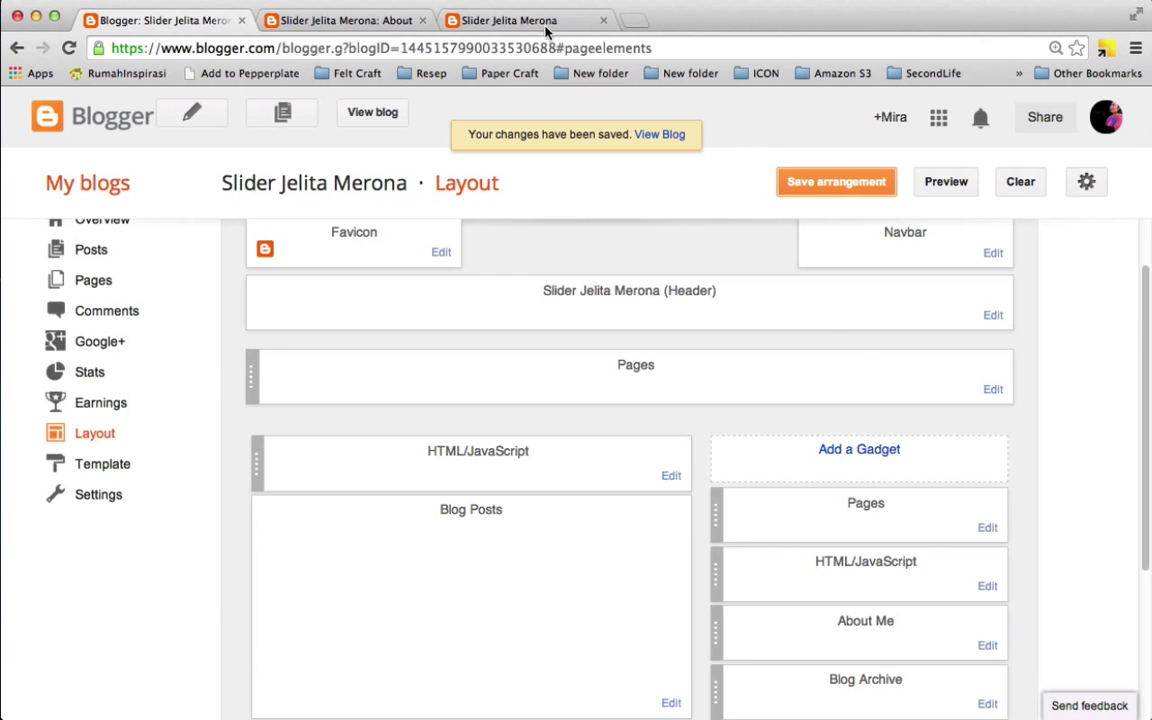
Step: Reload the live blog's About page and check the Pages list in the sidebar
click(545, 24)
click(358, 24)
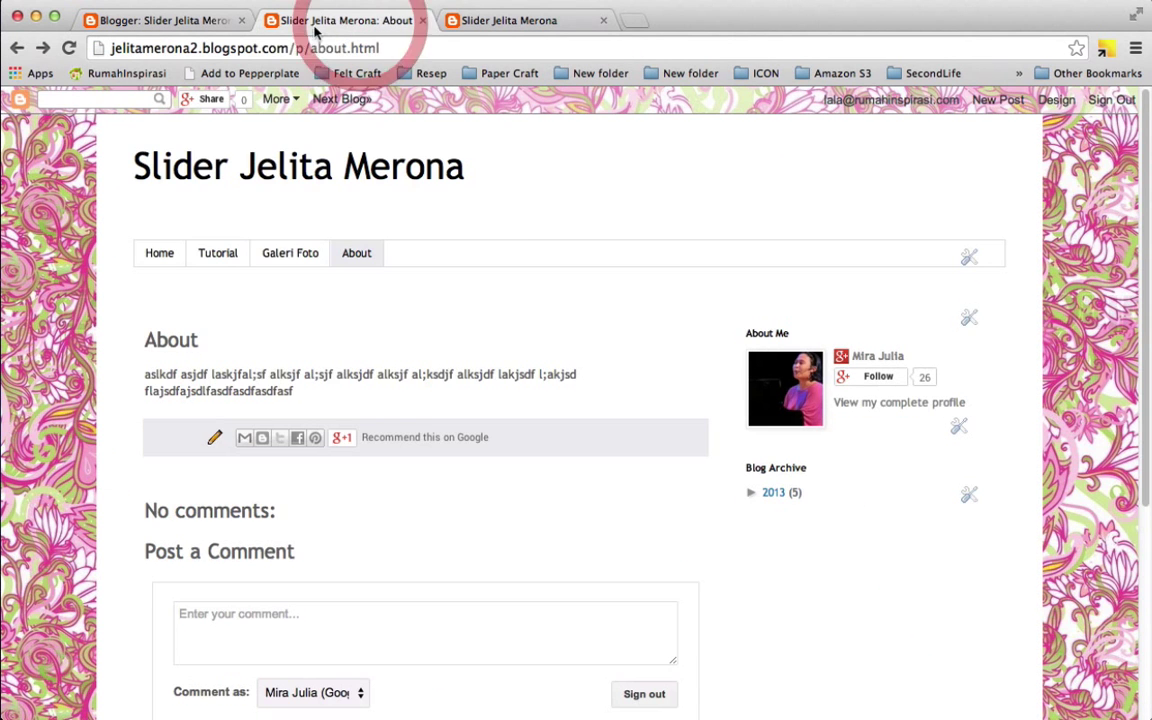
click(67, 50)
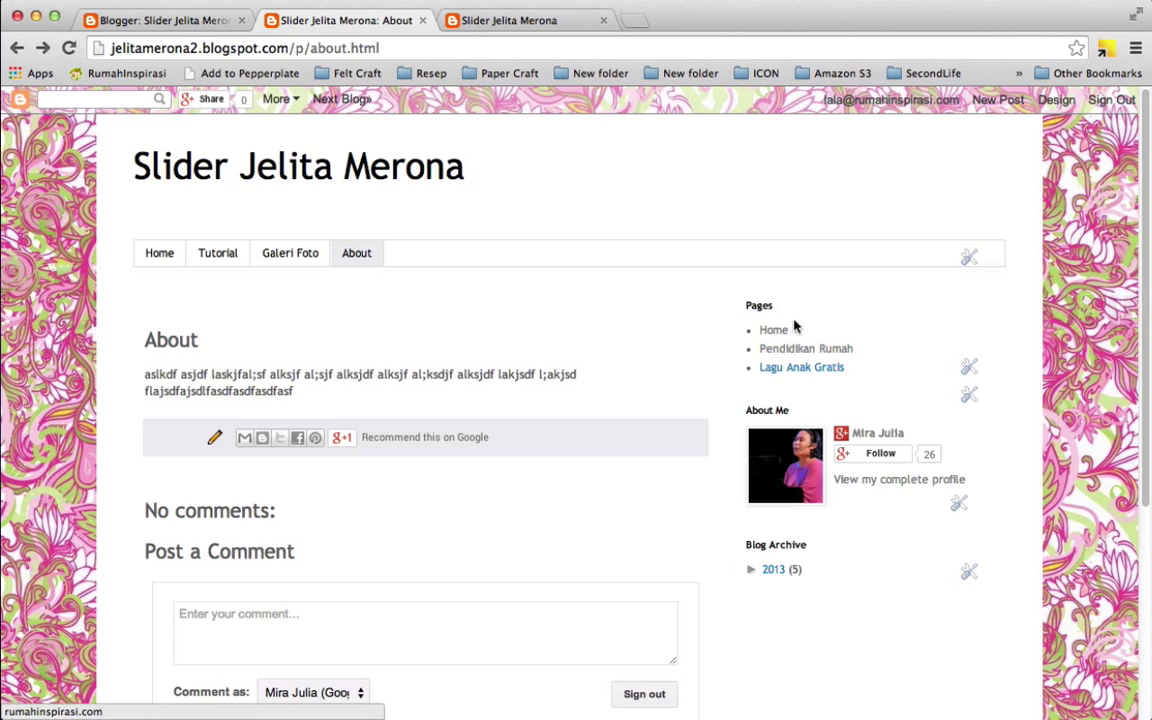
click(765, 305)
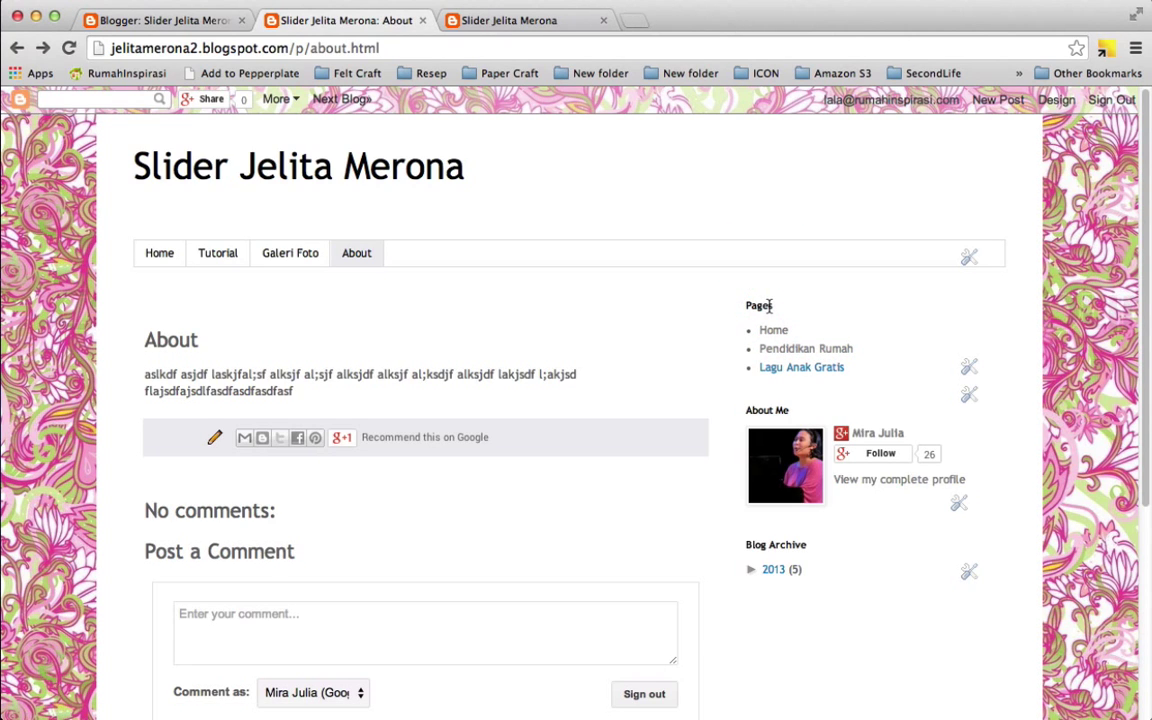